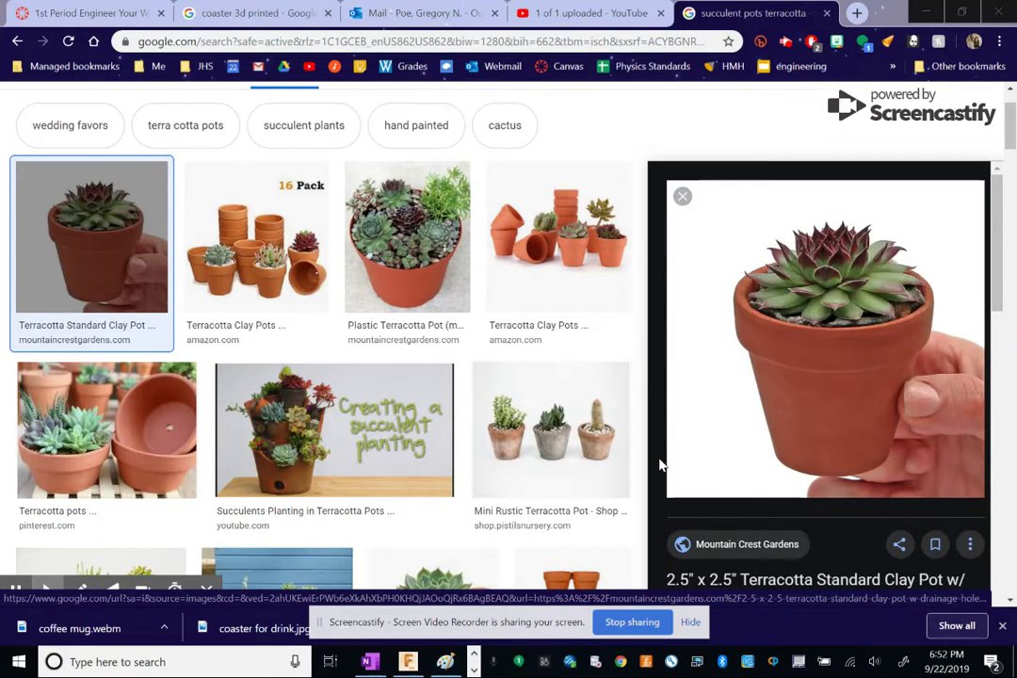
Step: Look over the terracotta succulent pot reference images and switch to Fusion 360
scroll(541, 286, "up", 1)
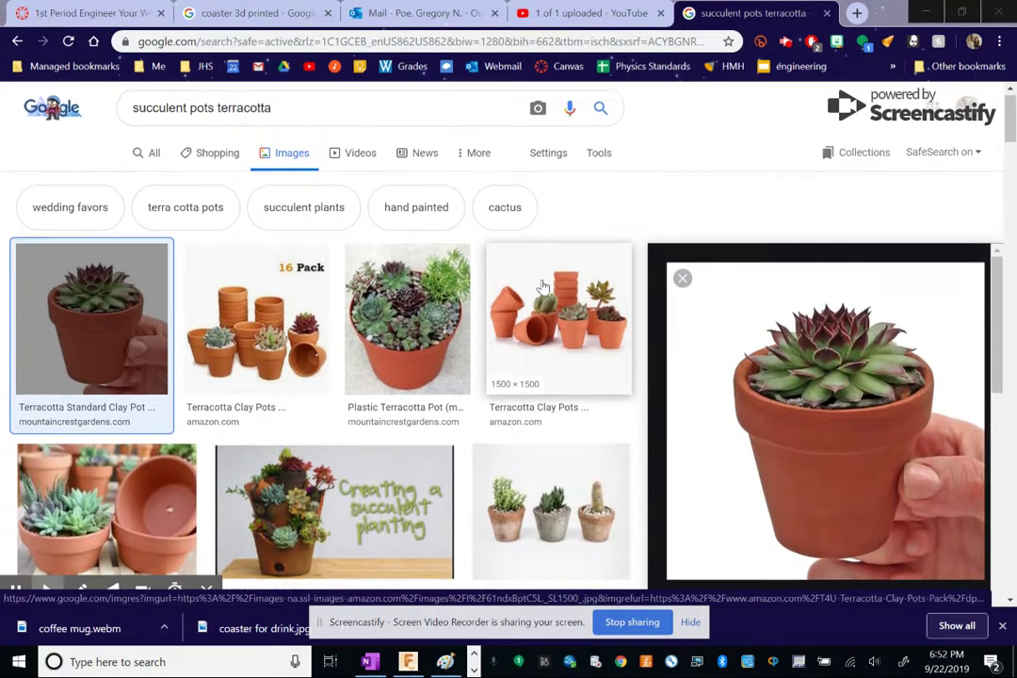
scroll(541, 286, "down", 3)
scroll(537, 285, "up", 3)
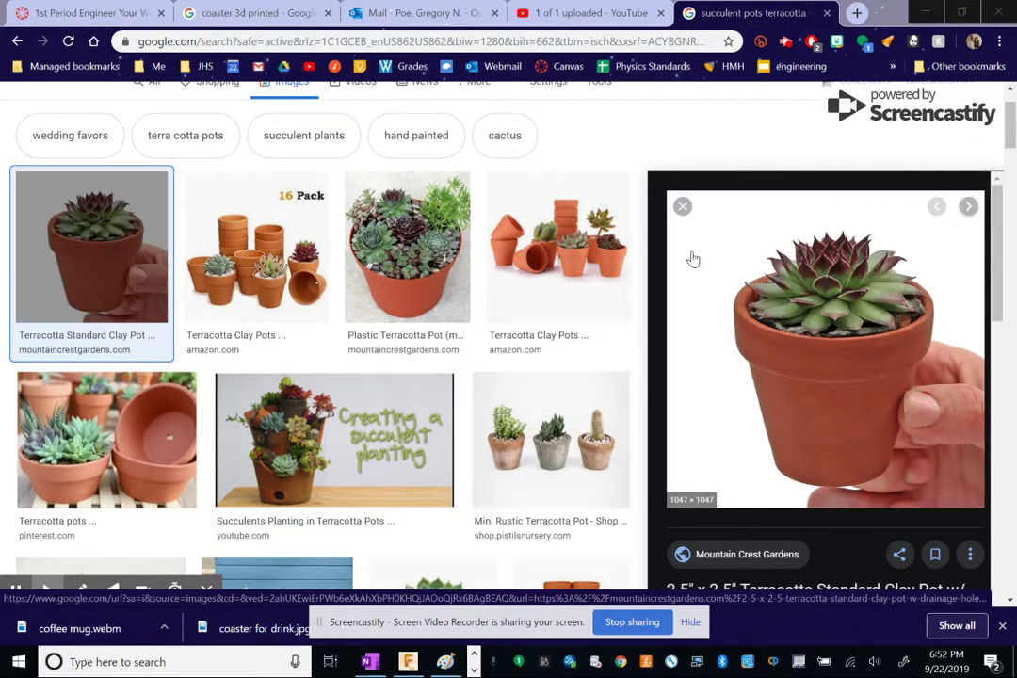
left_click(925, 13)
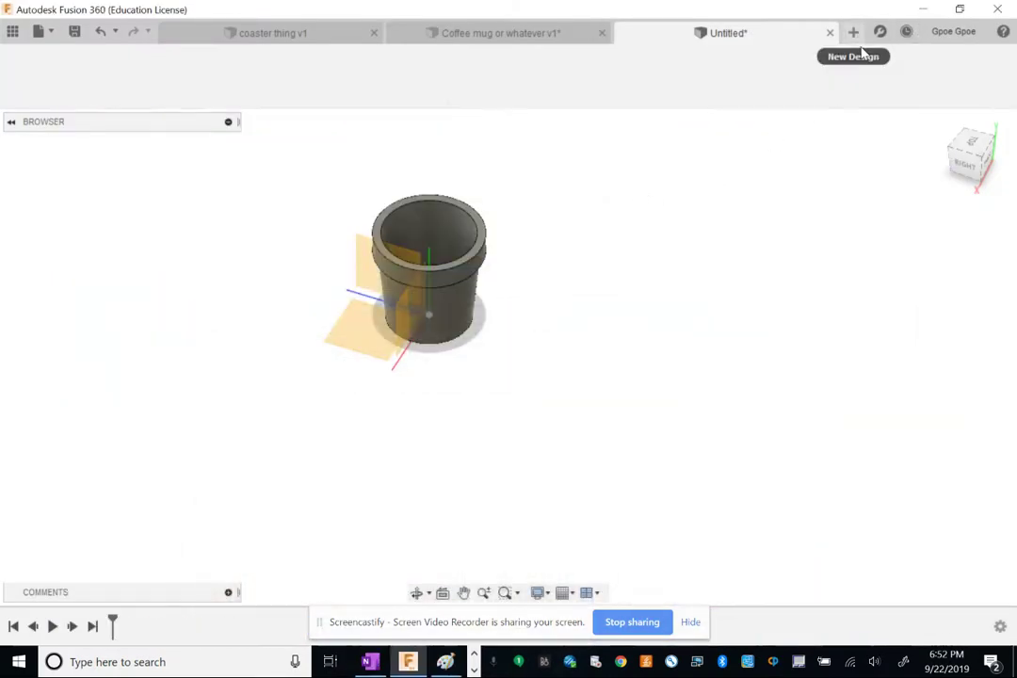
Step: Create a new design and save it as "flower pot thing" in My First Project
left_click(856, 35)
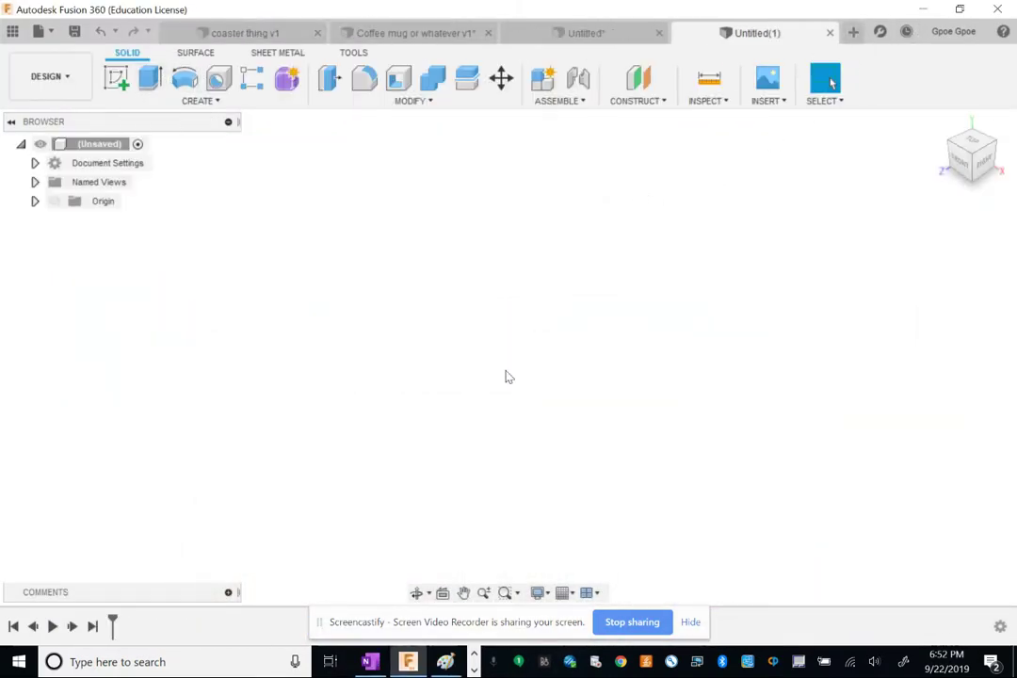
left_click(75, 32)
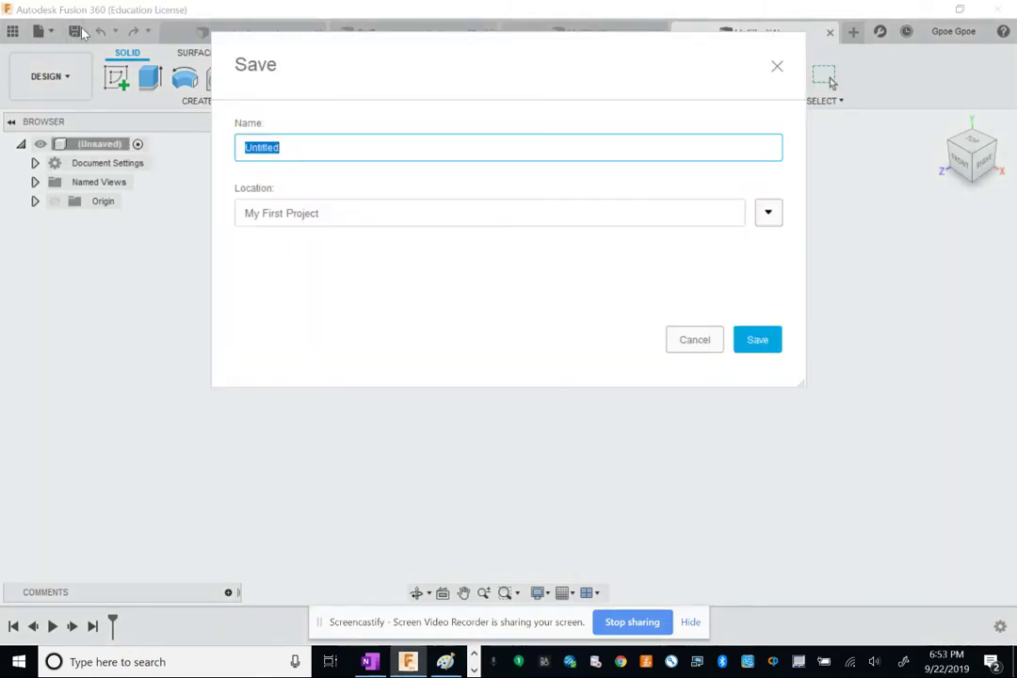
type("flower pot thing")
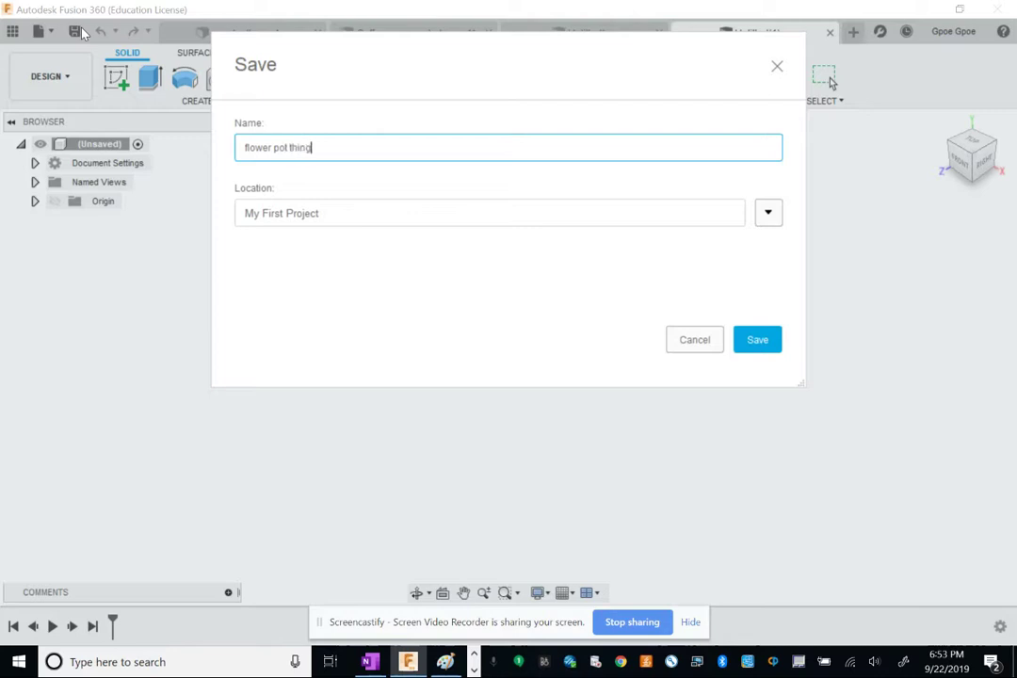
left_click(756, 340)
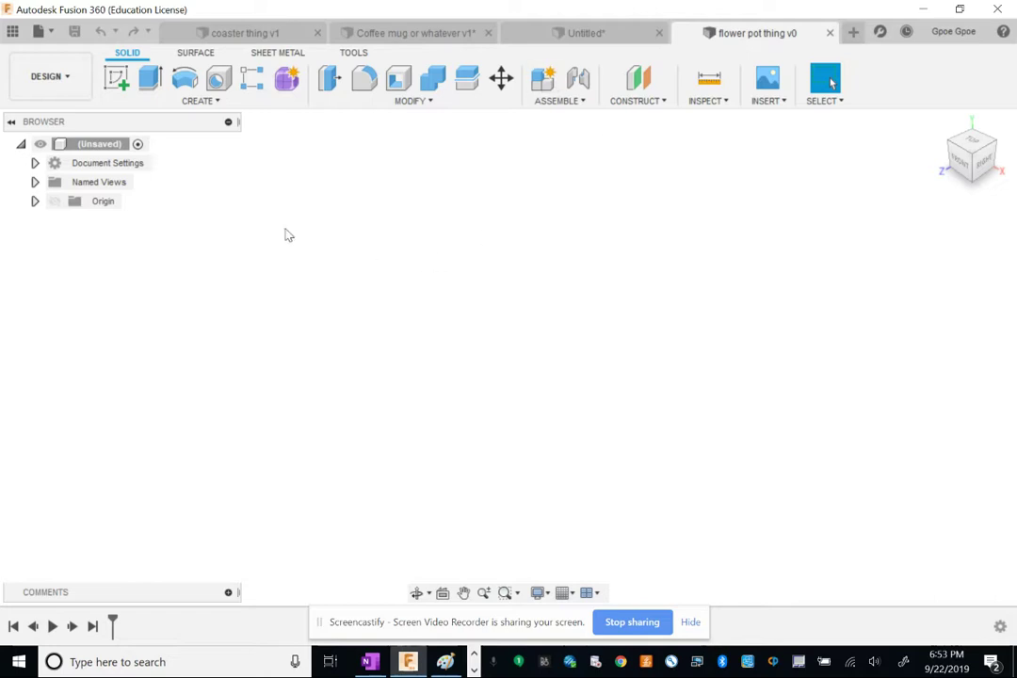
Step: Show the origin planes and check the document's units, collapsing the design tree when finished
left_click(54, 201)
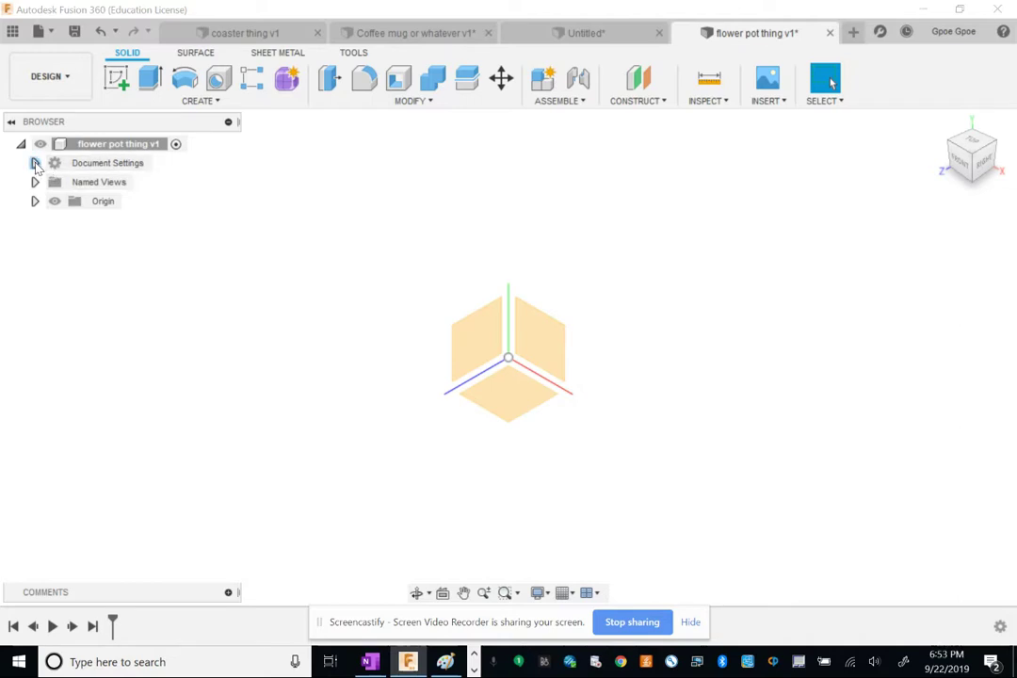
left_click(35, 163)
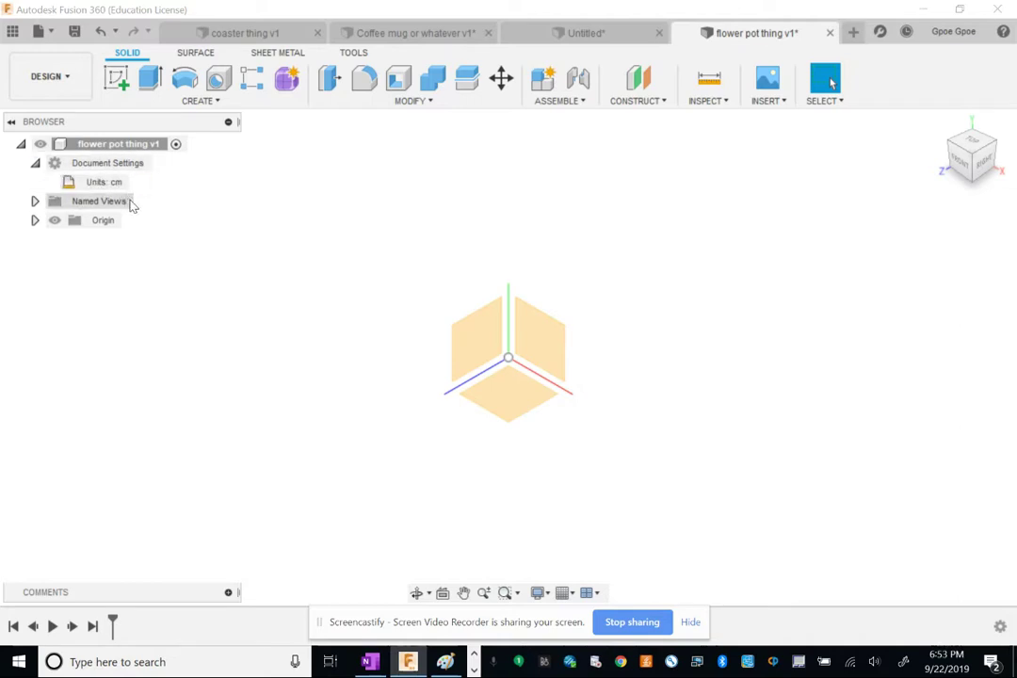
left_click(35, 163)
left_click(21, 144)
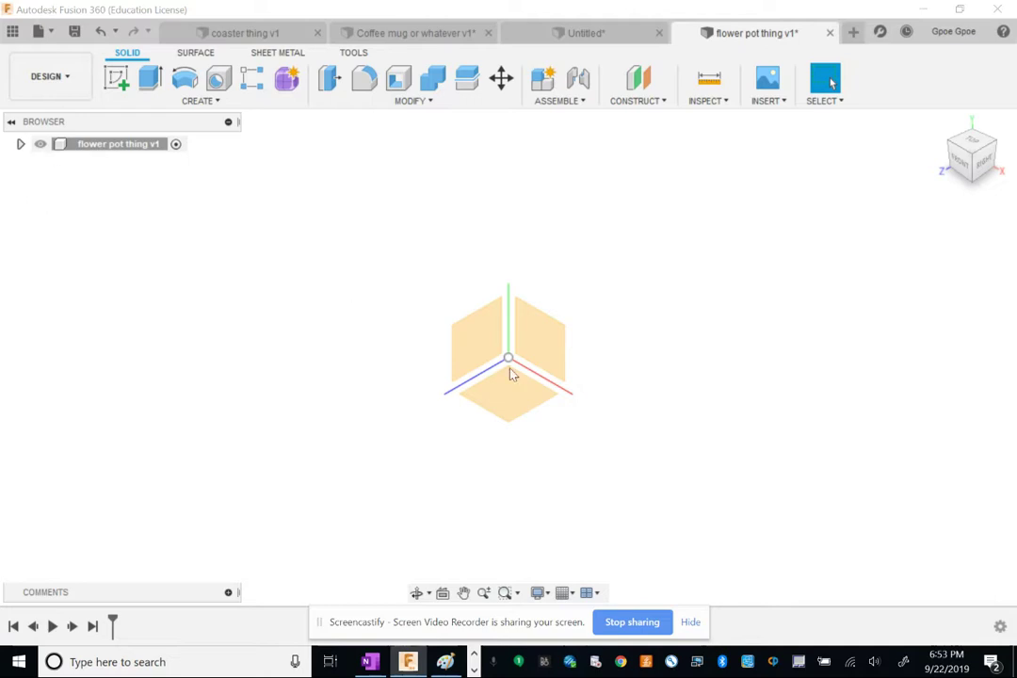
Step: Examine the shape of the terracotta pot in the Chrome reference photo and return to Fusion 360
middle_click_drag(653, 413, 698, 403, "shift")
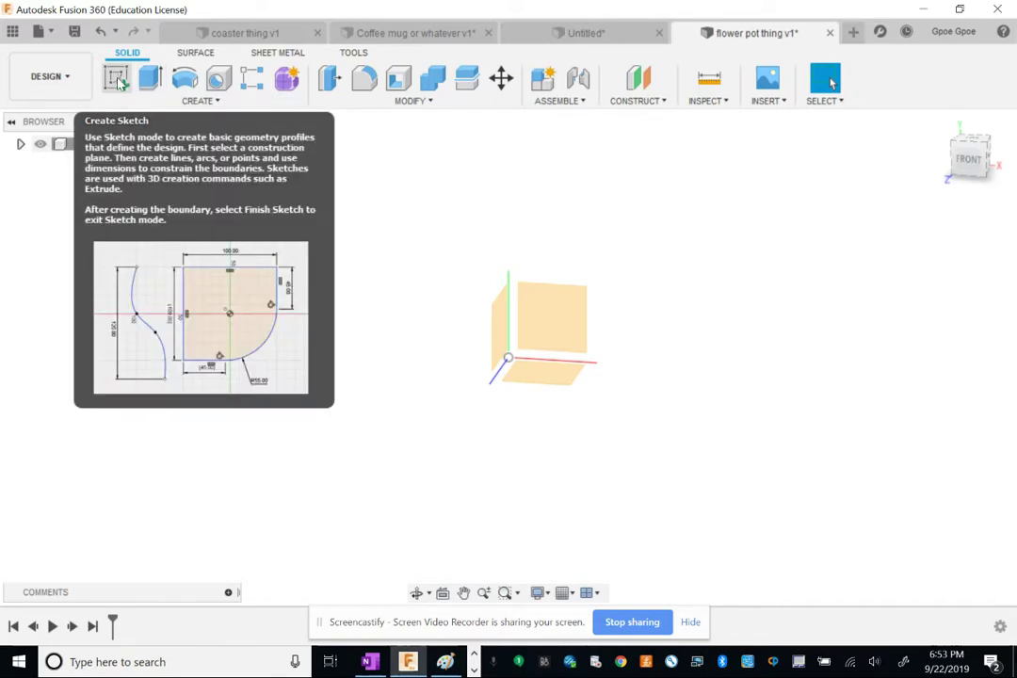
key("alt+Tab")
key("alt+Tab")
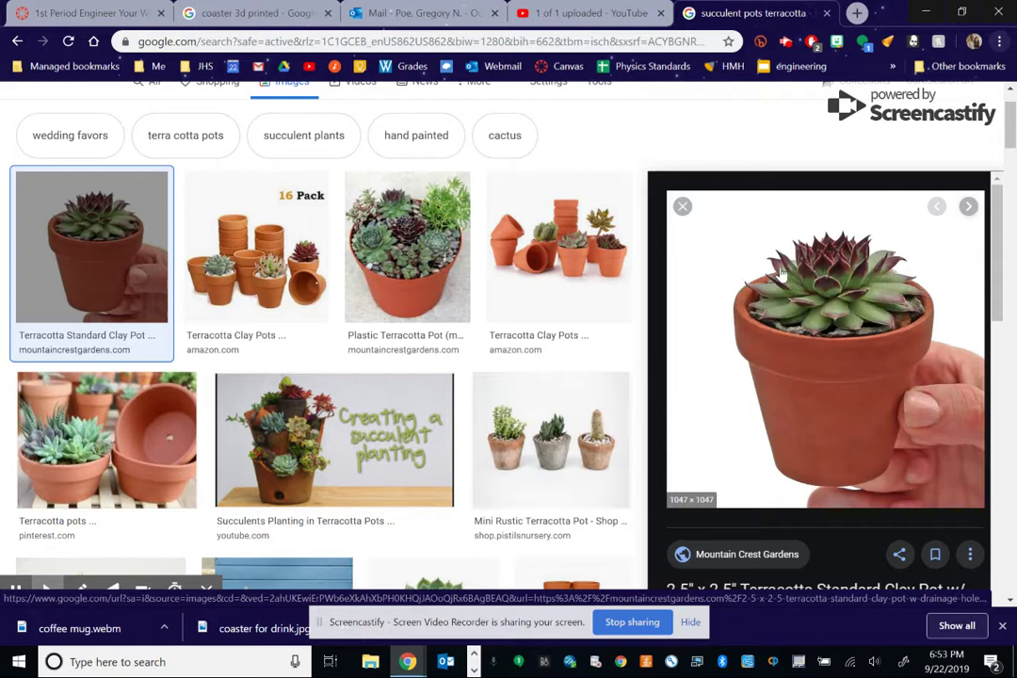
left_click(923, 13)
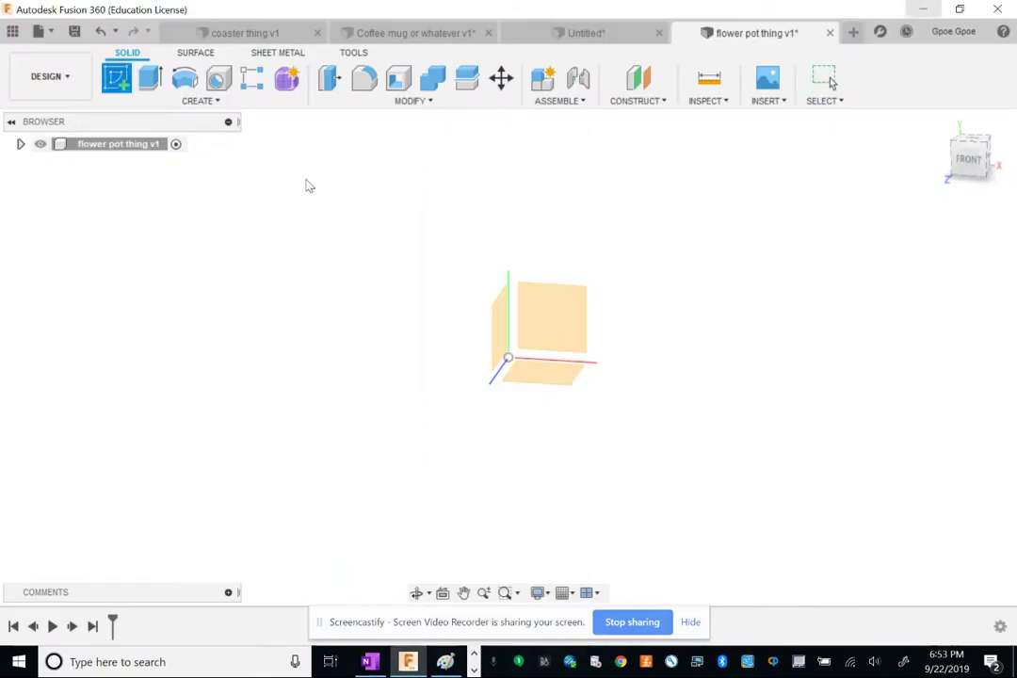
Step: Sketch a 5 cm diameter circle centred on the origin on the horizontal XZ plane and finish the sketch
left_click(538, 368)
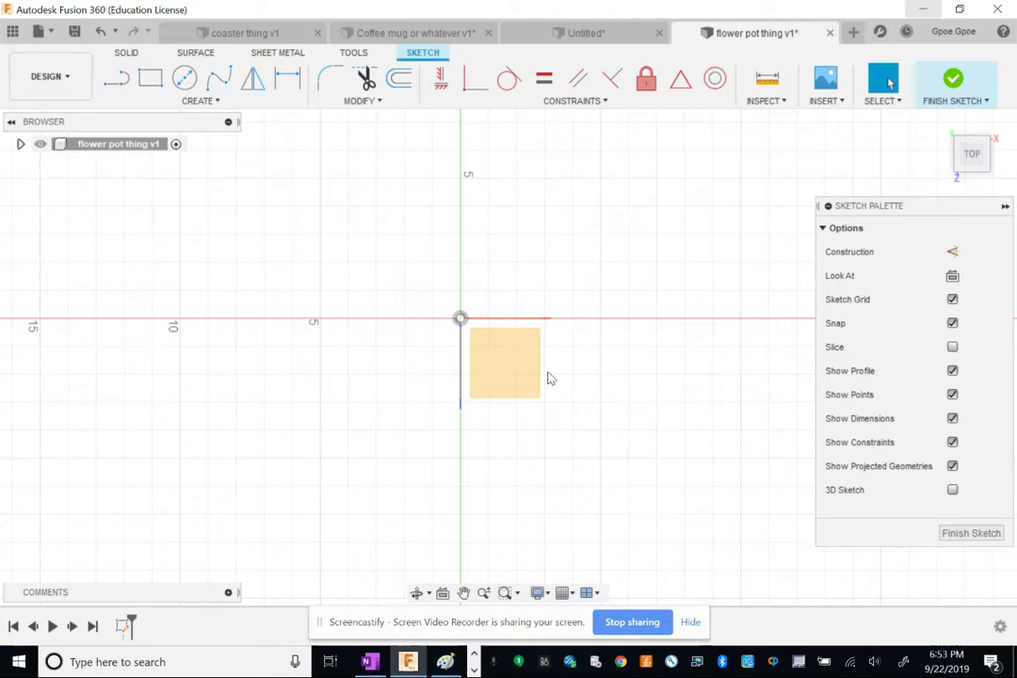
left_click(185, 78)
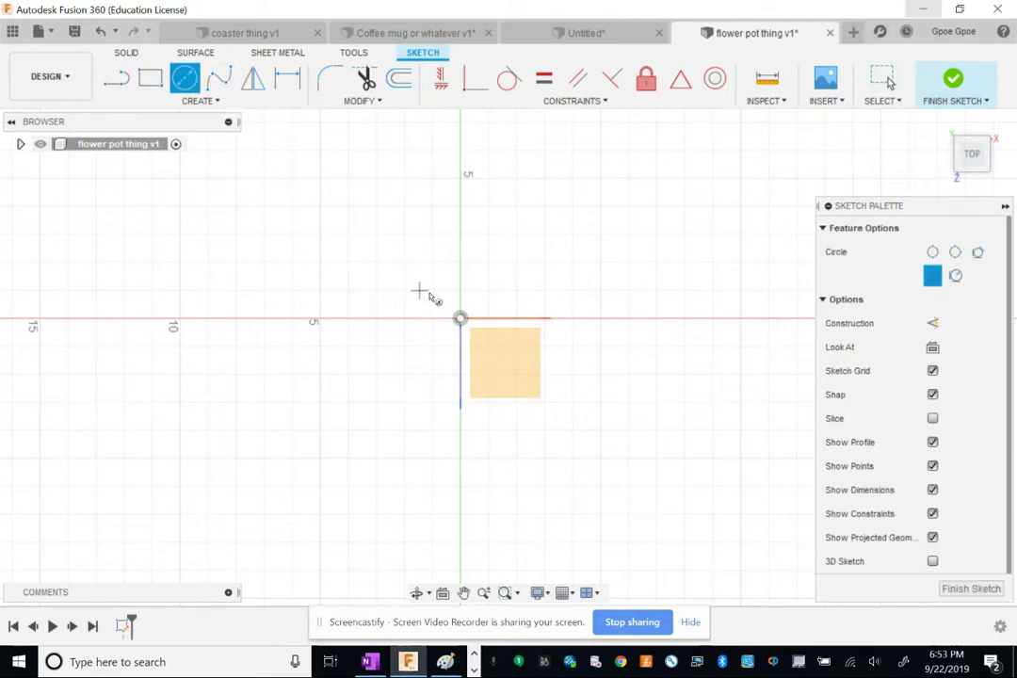
left_click(459, 320)
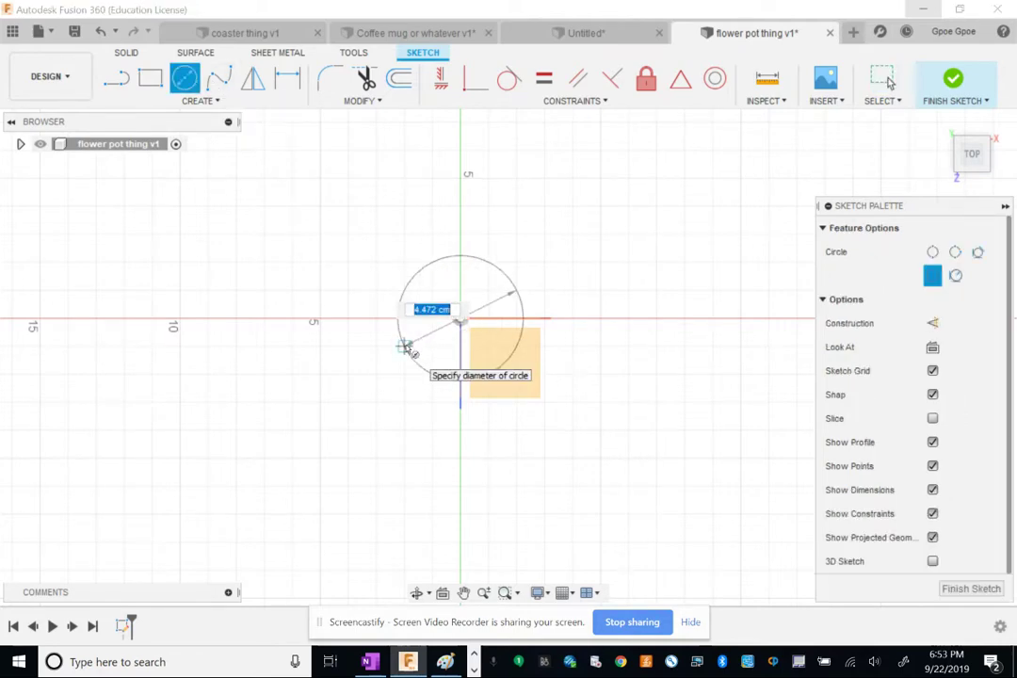
type("5")
key("Return")
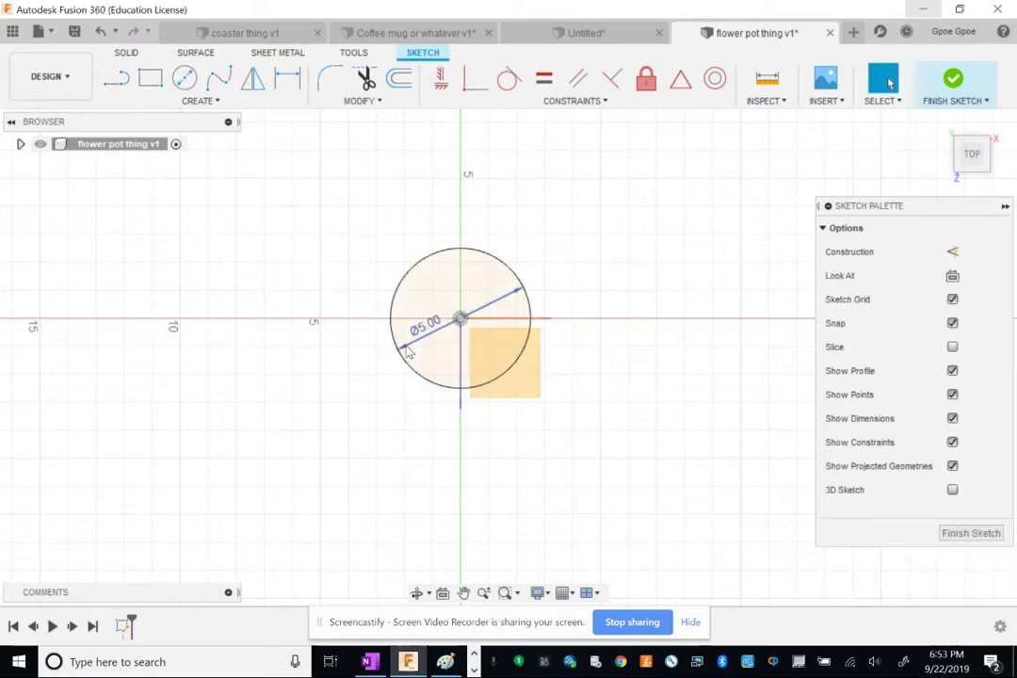
left_click(952, 79)
Step: Construct an offset plane 6.5 cm above the horizontal XZ plane
mouse_move(716, 151)
middle_mouse_down("shift")
mouse_move(602, 250)
mouse_move(603, 279)
mouse_move(592, 250)
mouse_move(555, 299)
middle_mouse_up("shift")
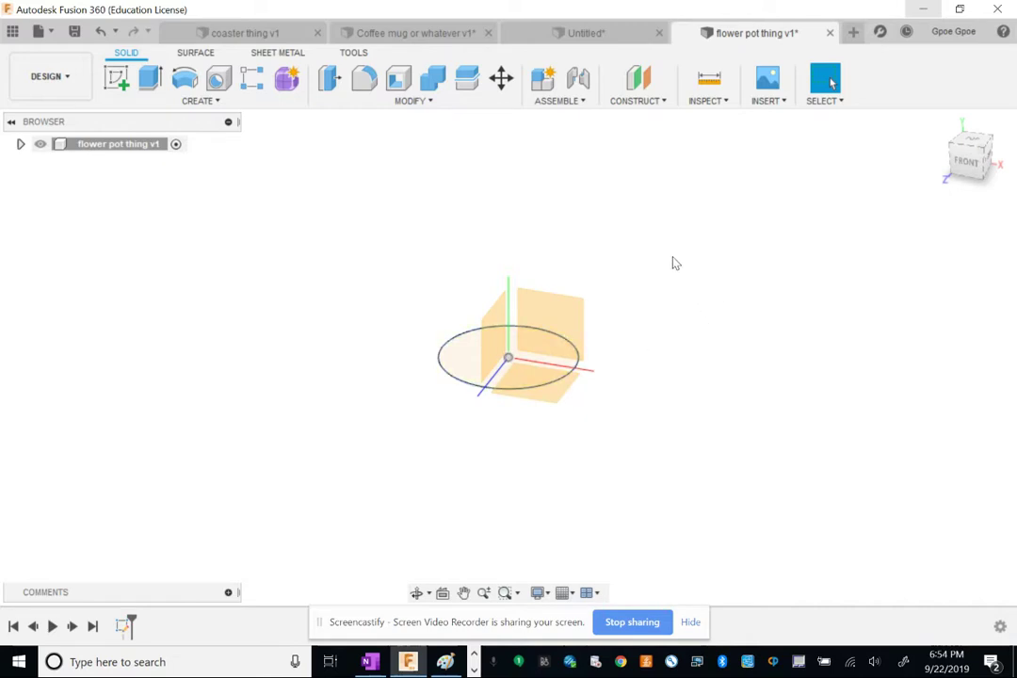
left_click(641, 85)
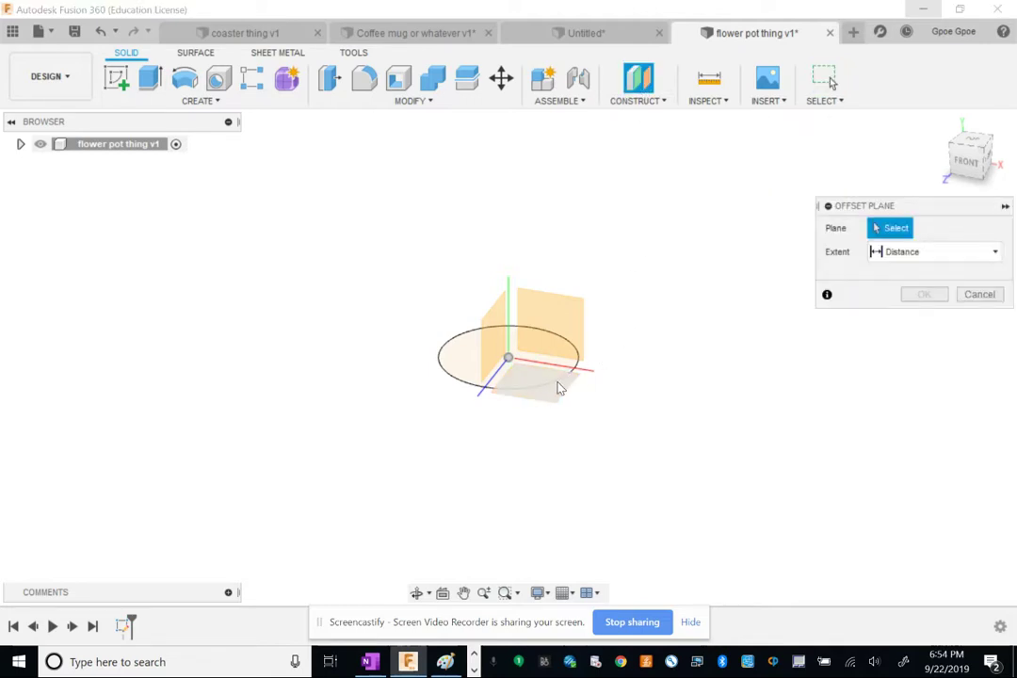
left_click(558, 395)
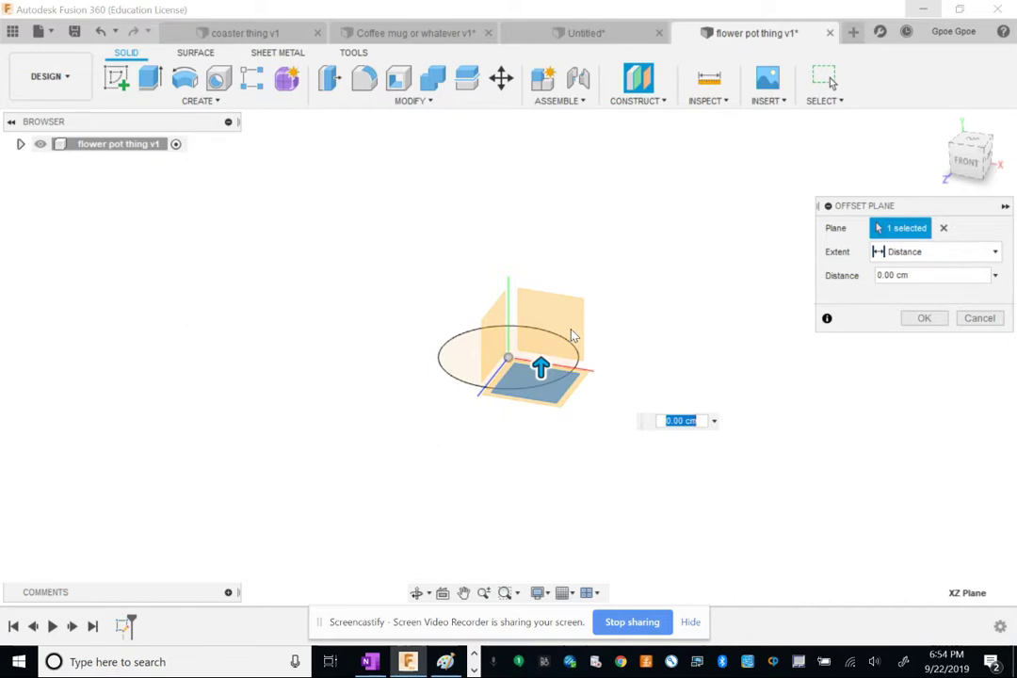
type("6.5")
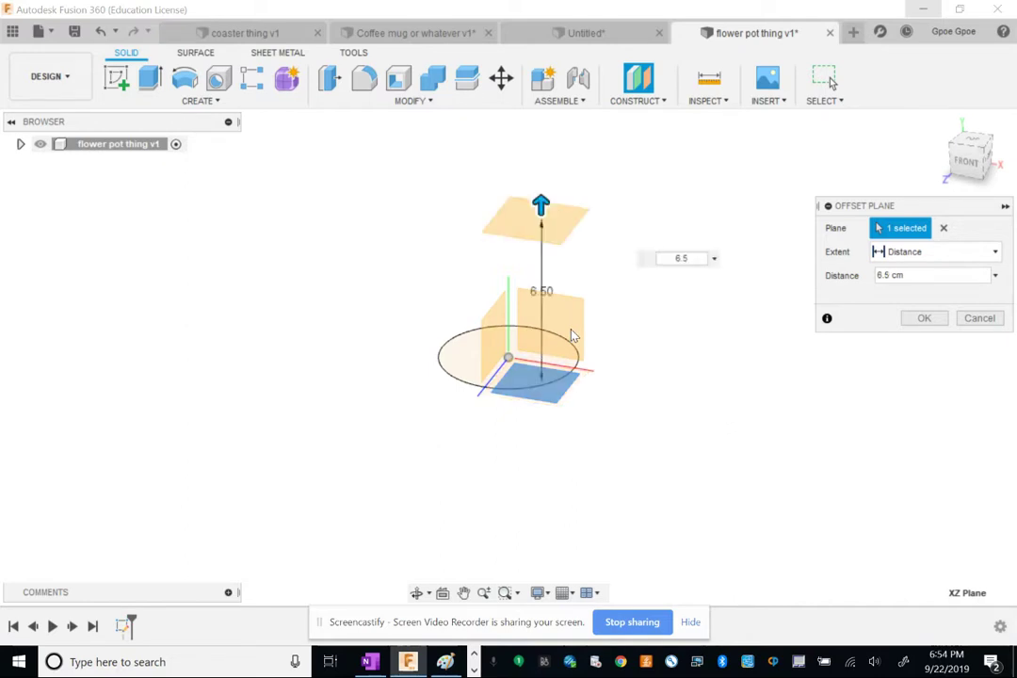
key("Return")
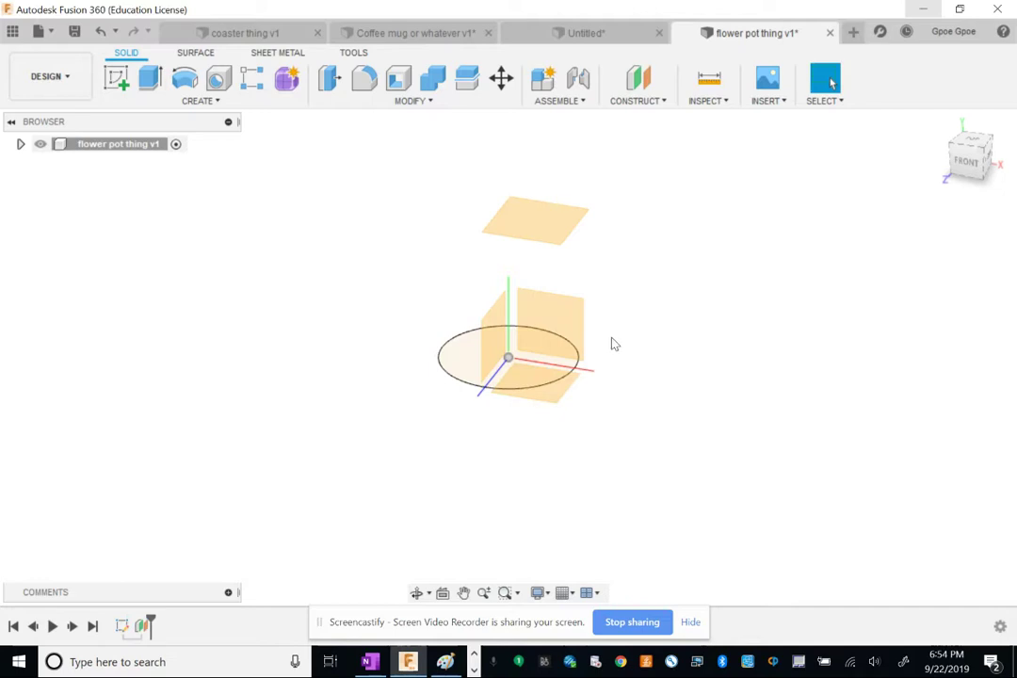
Step: Sketch a 6.5 cm diameter circle on the offset plane, centred on the origin
mouse_move(616, 344)
middle_mouse_down("shift")
mouse_move(637, 297)
mouse_move(634, 343)
middle_mouse_up("shift")
key("Escape")
left_click(116, 77)
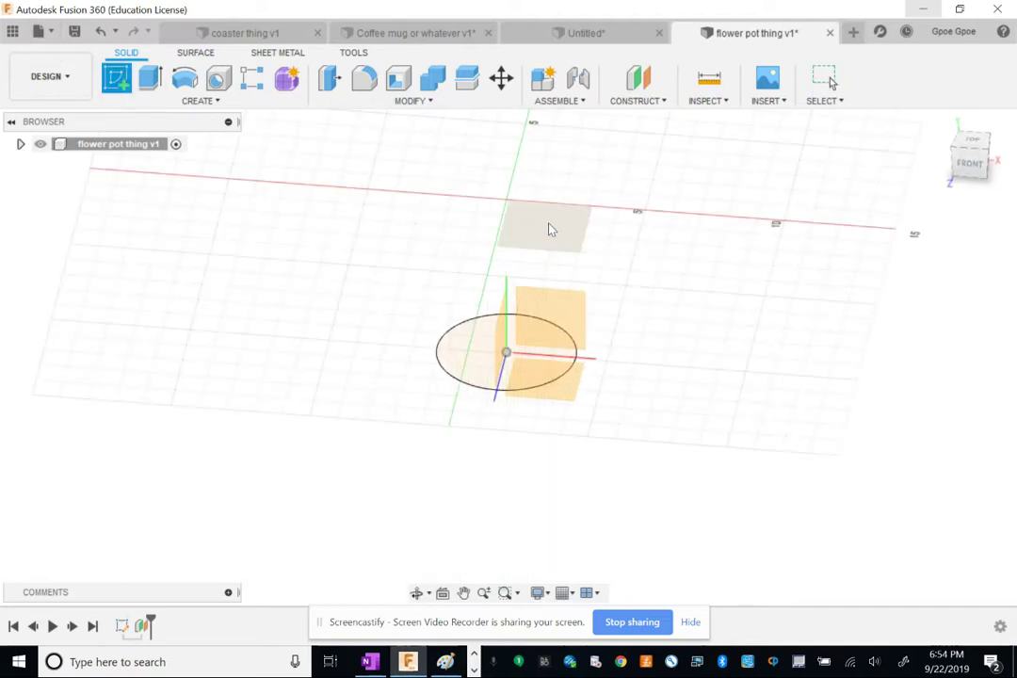
left_click(551, 228)
key("c")
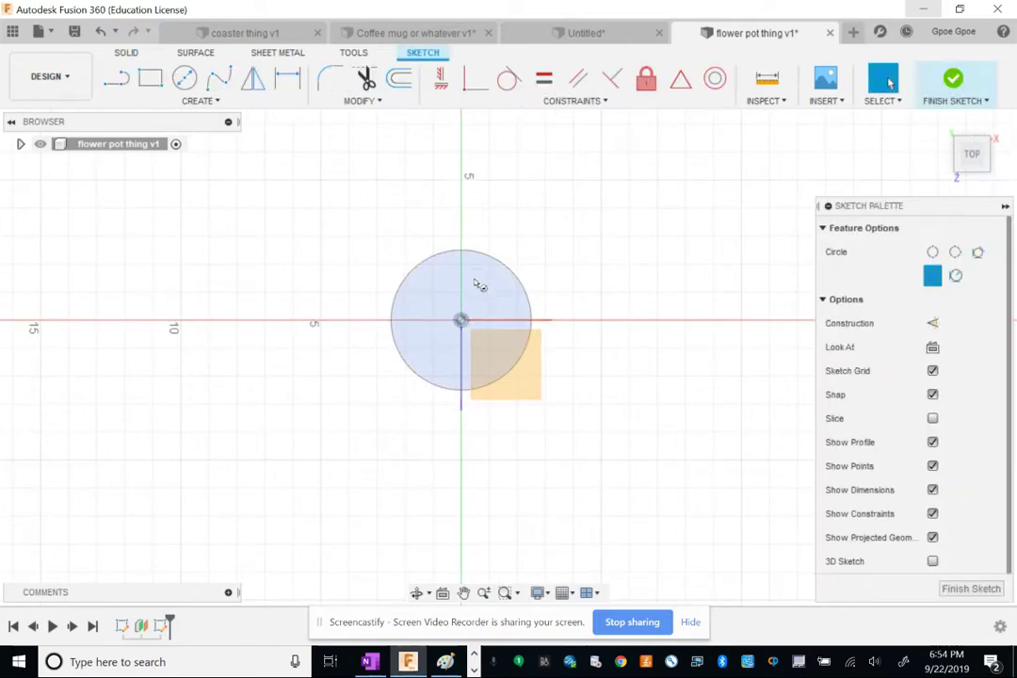
left_click(460, 320)
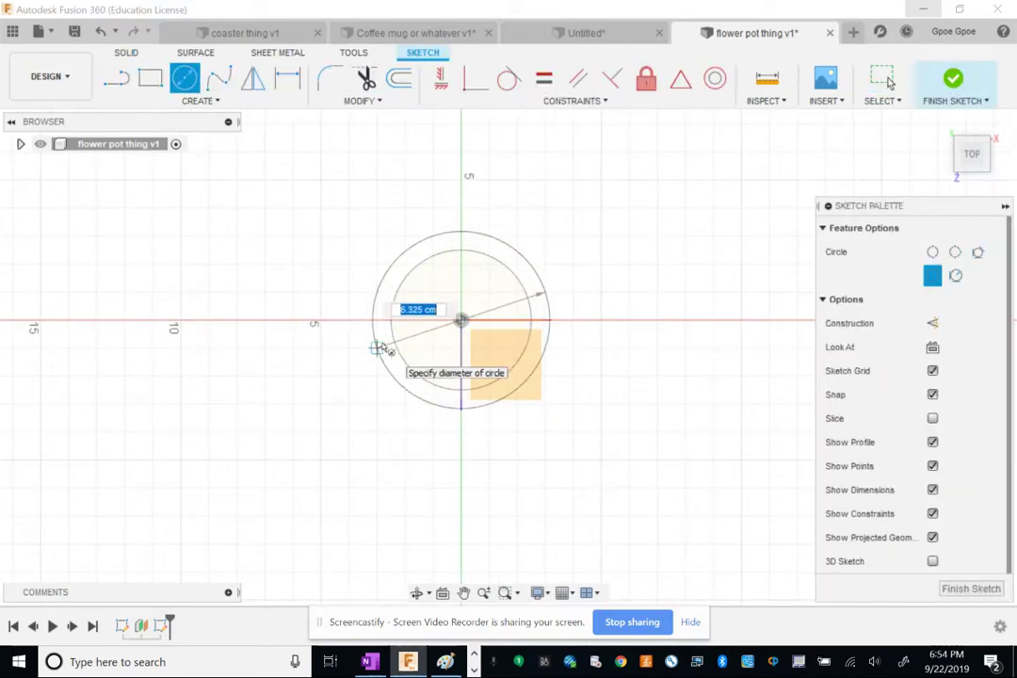
type("6.5")
key("Tab")
key("Return")
key("Escape")
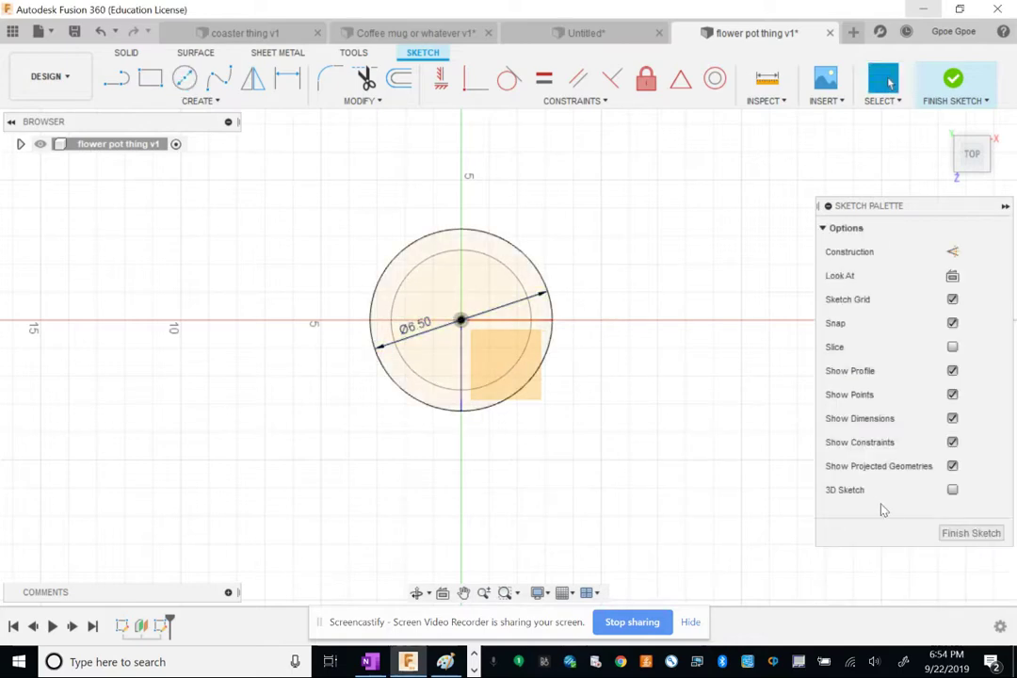
Step: Inspect the two circles from the side, check the pot's rim in the Chrome reference photo, and return to Fusion 360
mouse_move(637, 376)
middle_mouse_down("shift")
mouse_move(652, 313)
mouse_move(642, 233)
mouse_move(608, 232)
mouse_move(601, 252)
mouse_move(602, 238)
middle_mouse_up("shift")
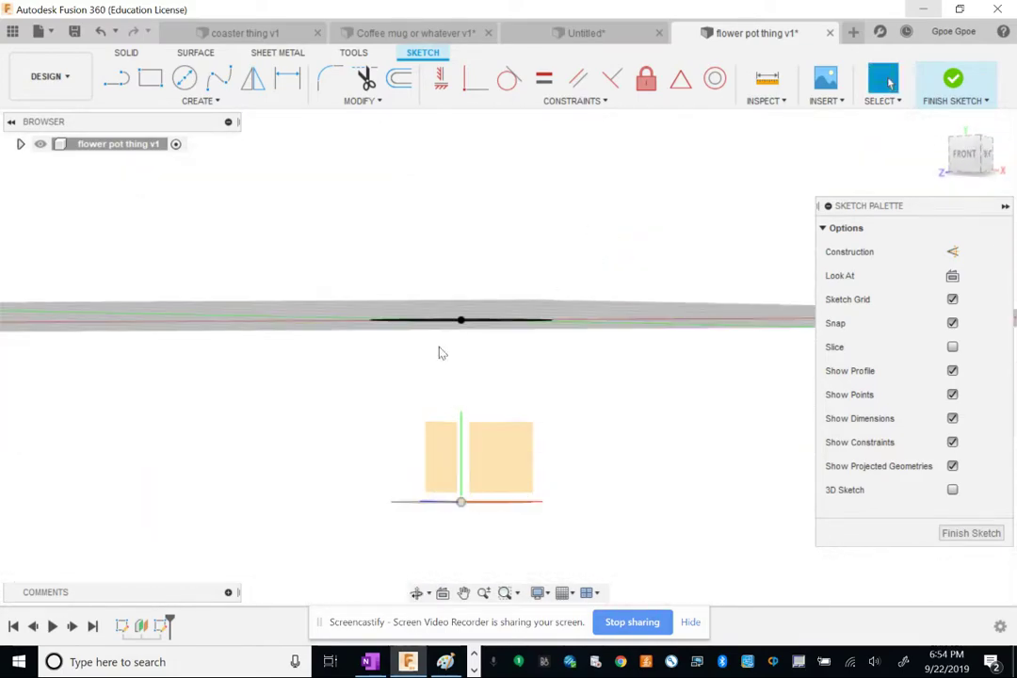
middle_click_drag(429, 360, 485, 213, "shift")
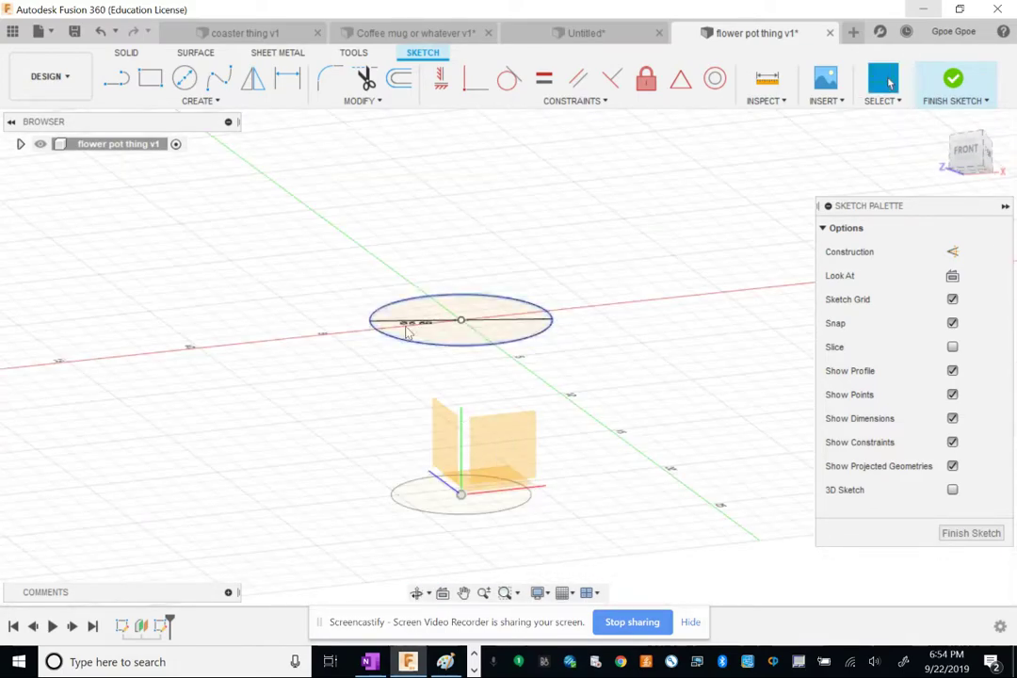
key("alt+Tab")
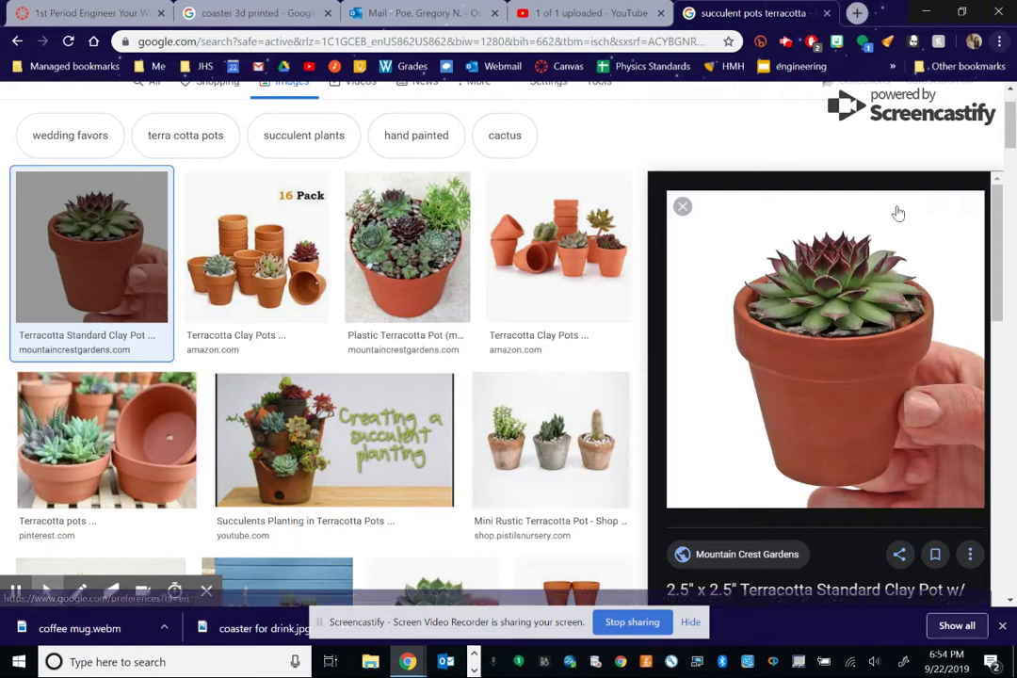
left_click(924, 14)
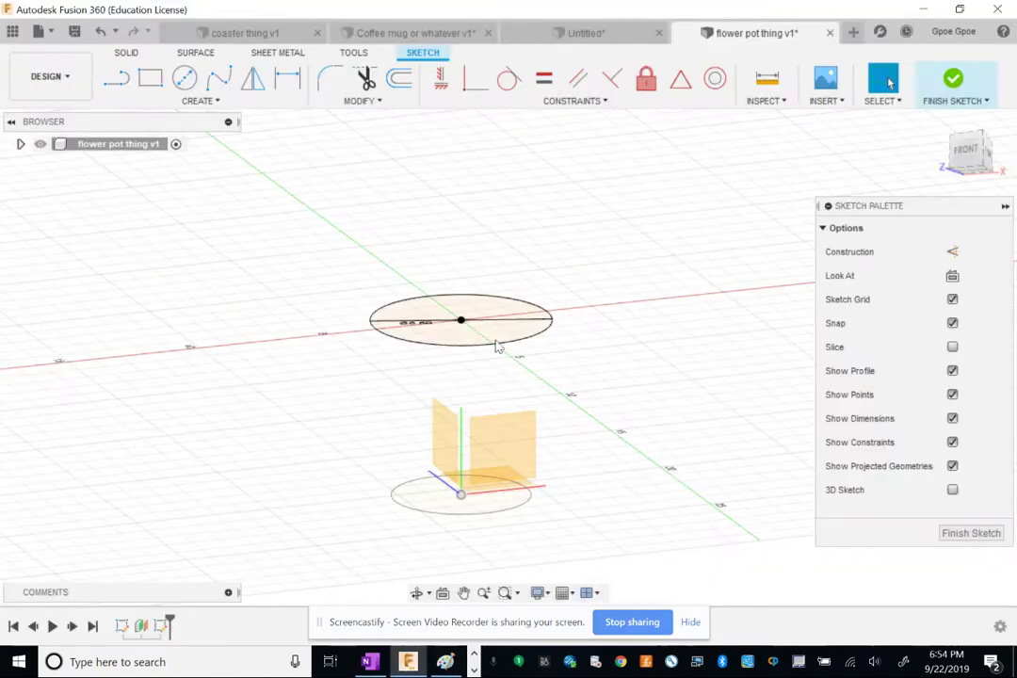
Step: Extrude the upper 6.5 cm circle by -1.5 cm as a new body to form the pot's rim
middle_click_drag(499, 348, 525, 286, "shift")
key("e")
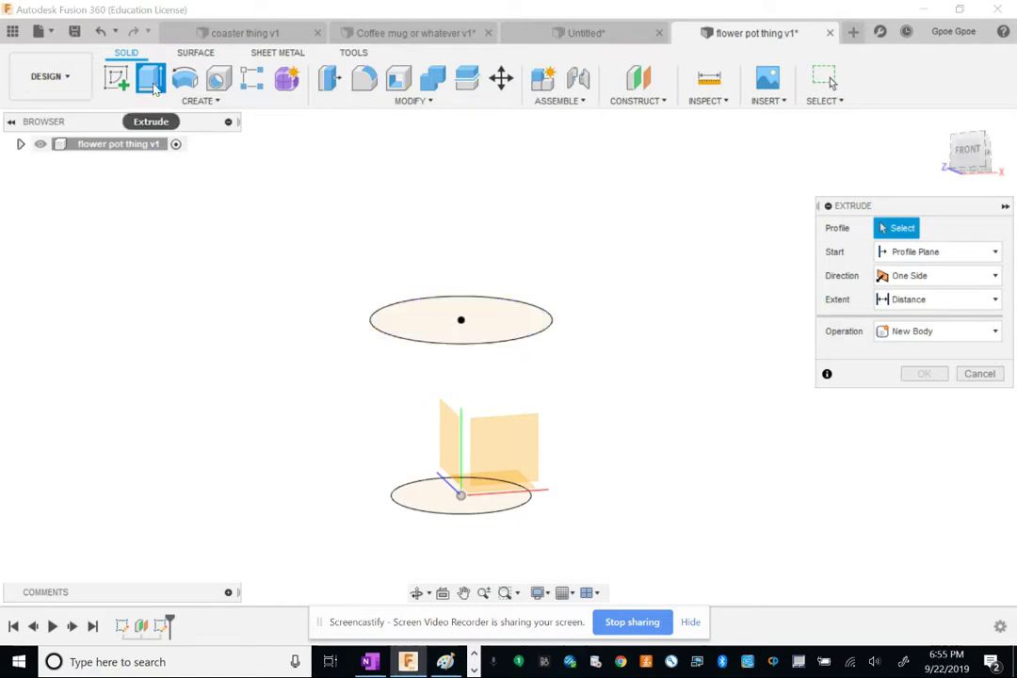
left_click(422, 317)
type("1.5")
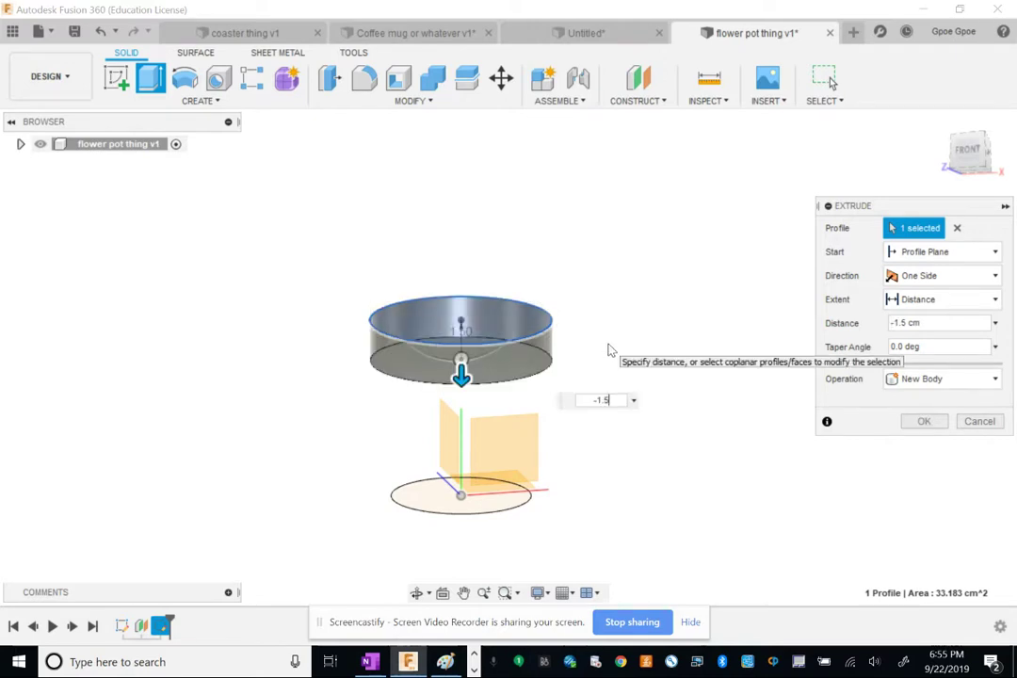
key("Return")
Step: Sketch a 6 cm diameter circle on the underside of the rim, centred on the origin, and finish the sketch
middle_click_drag(606, 298, 409, 428, "shift")
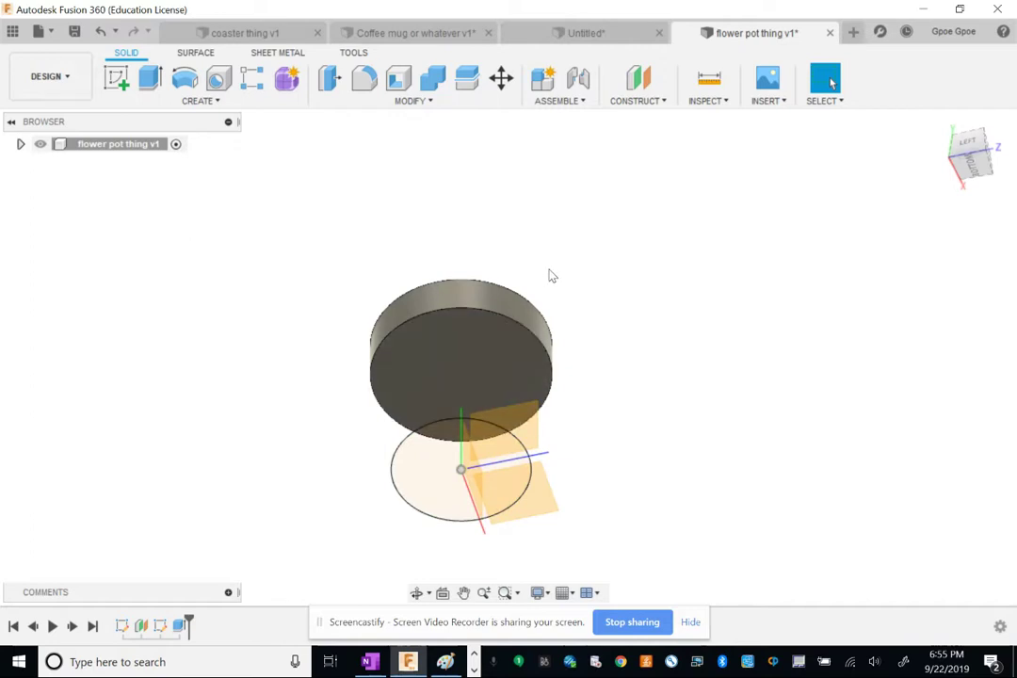
left_click(458, 361)
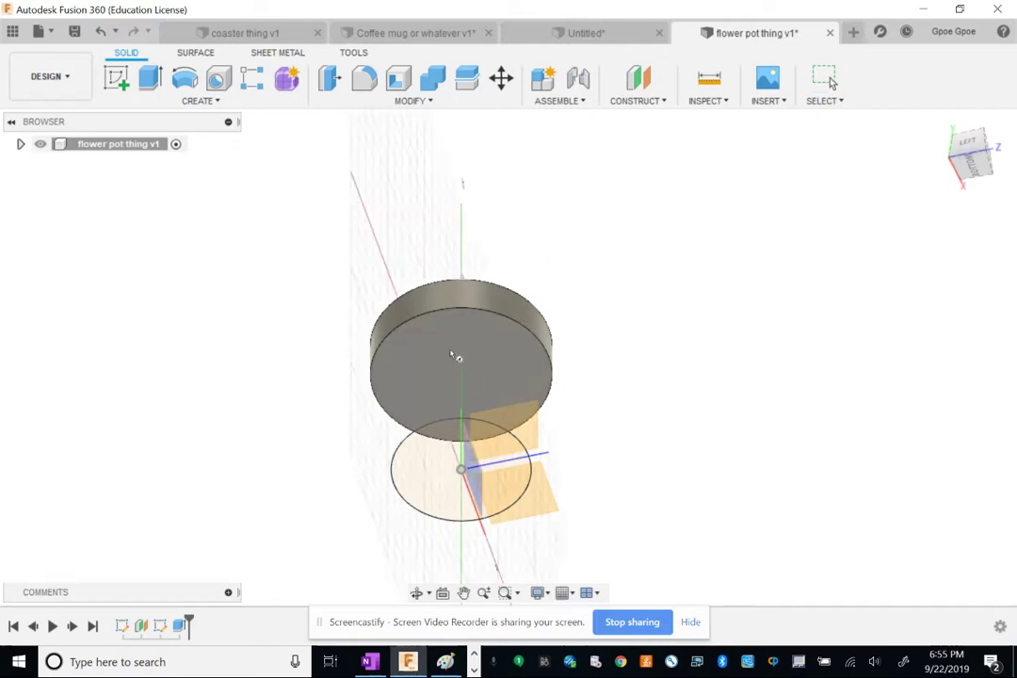
middle_click_drag(459, 379, 558, 265, "shift")
left_click(116, 78)
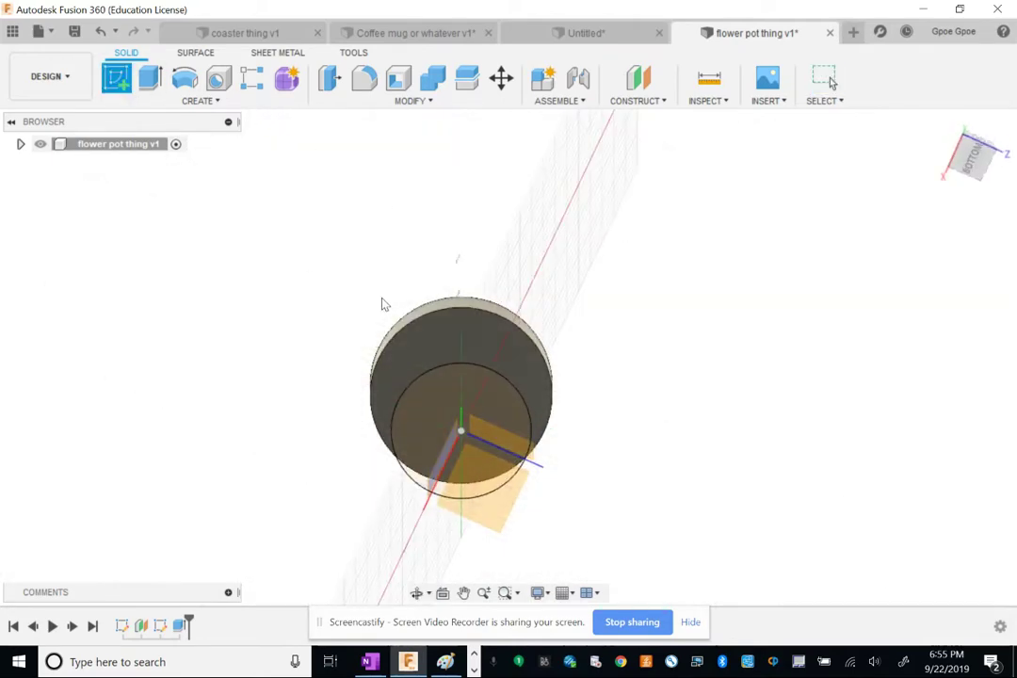
left_click(447, 341)
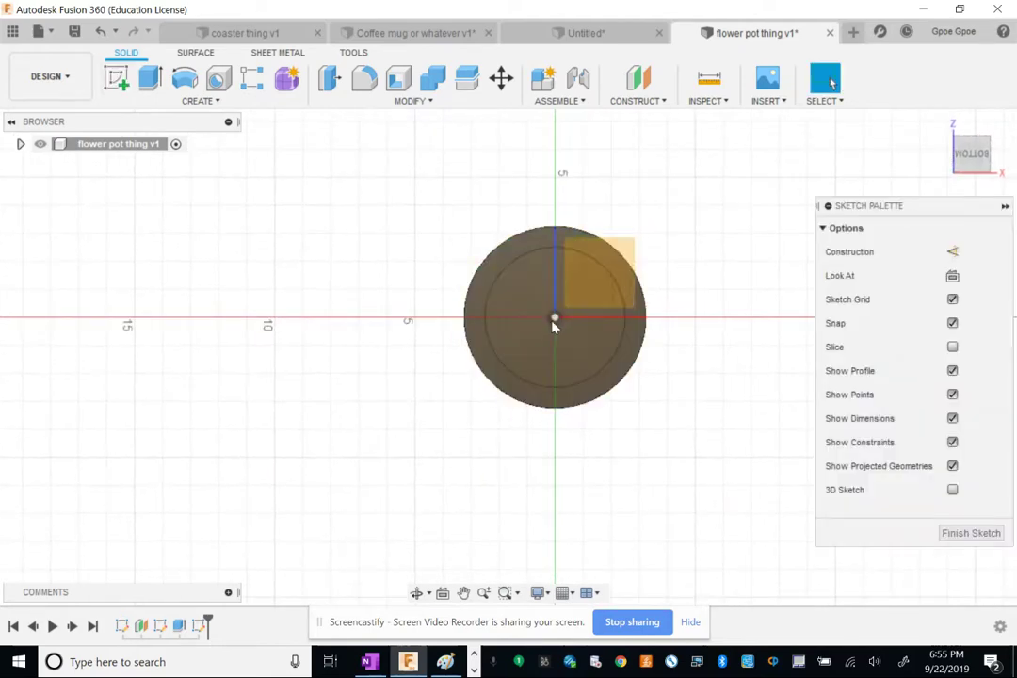
scroll(567, 341, "up", 5)
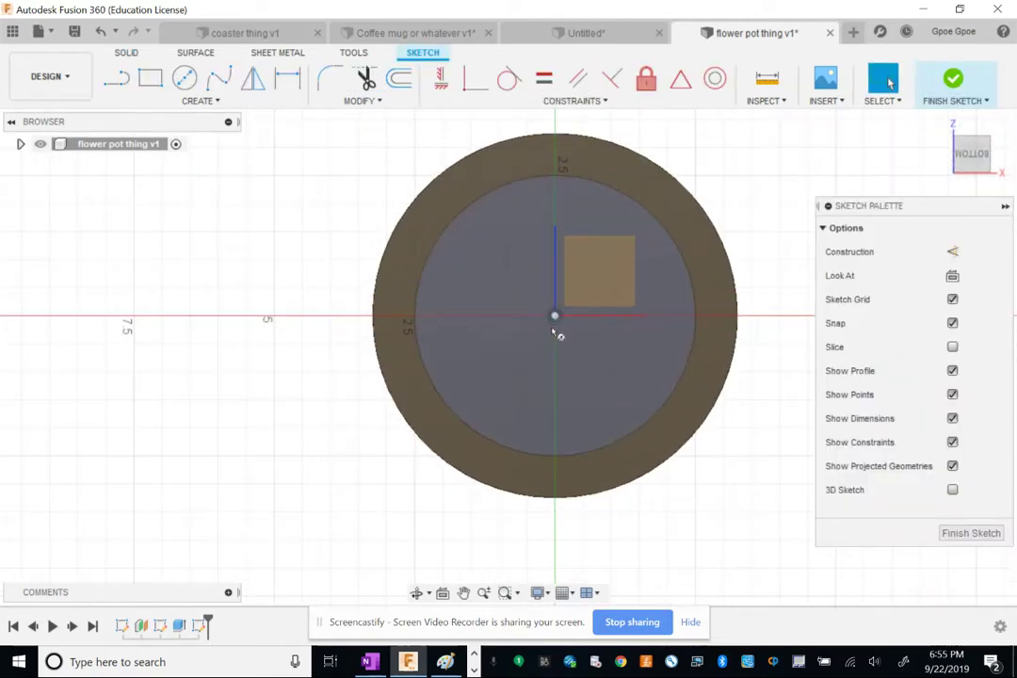
key("c")
left_click(555, 318)
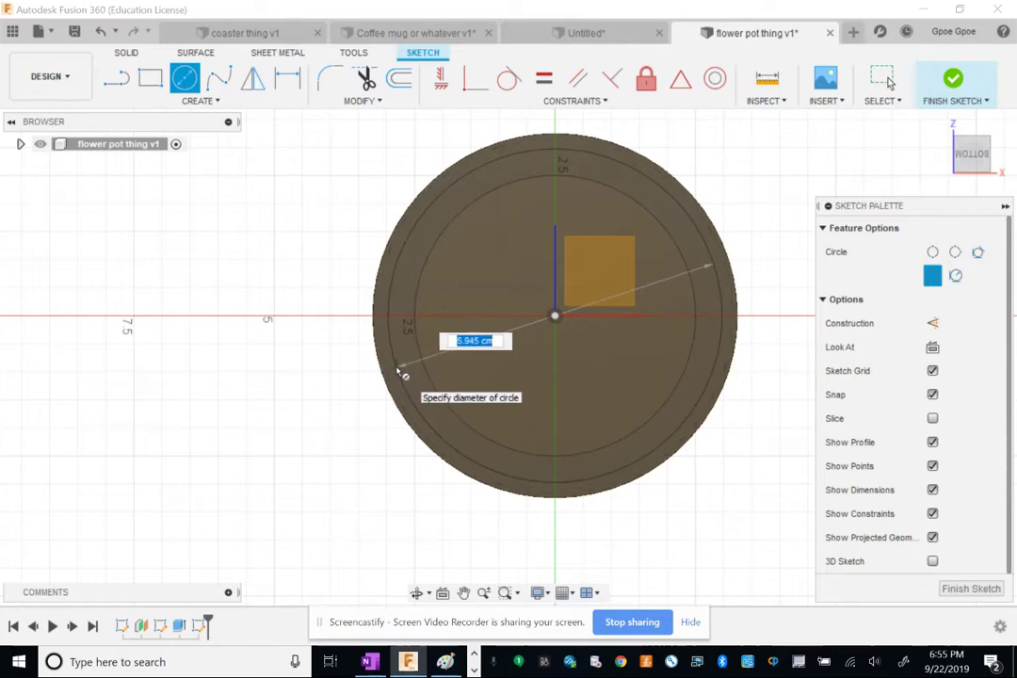
type("6")
key("Return")
key("Escape")
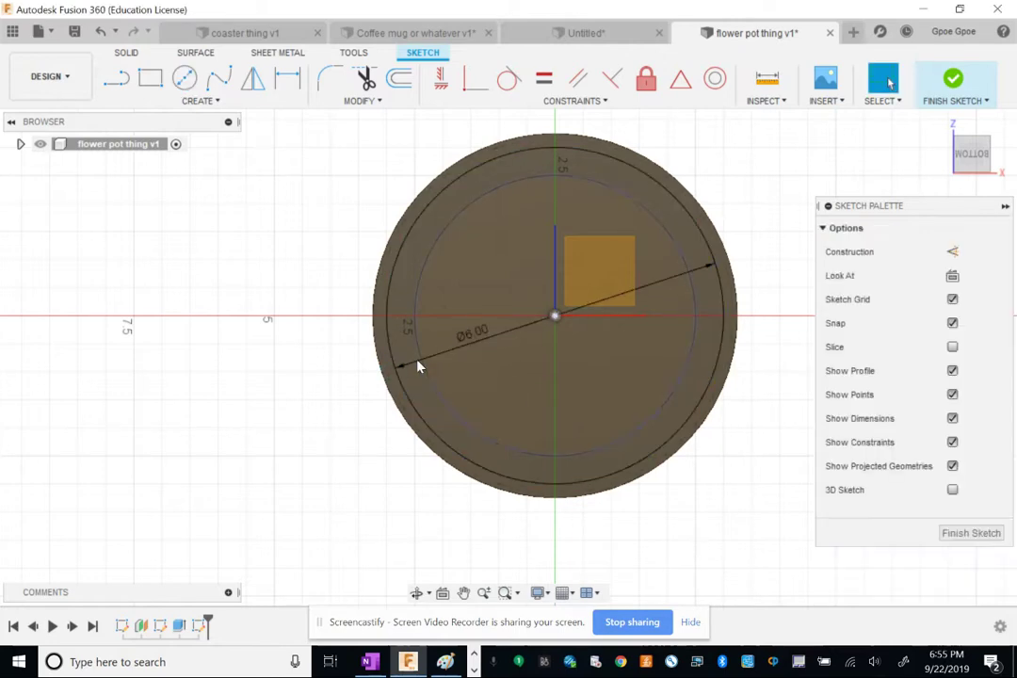
left_click(953, 79)
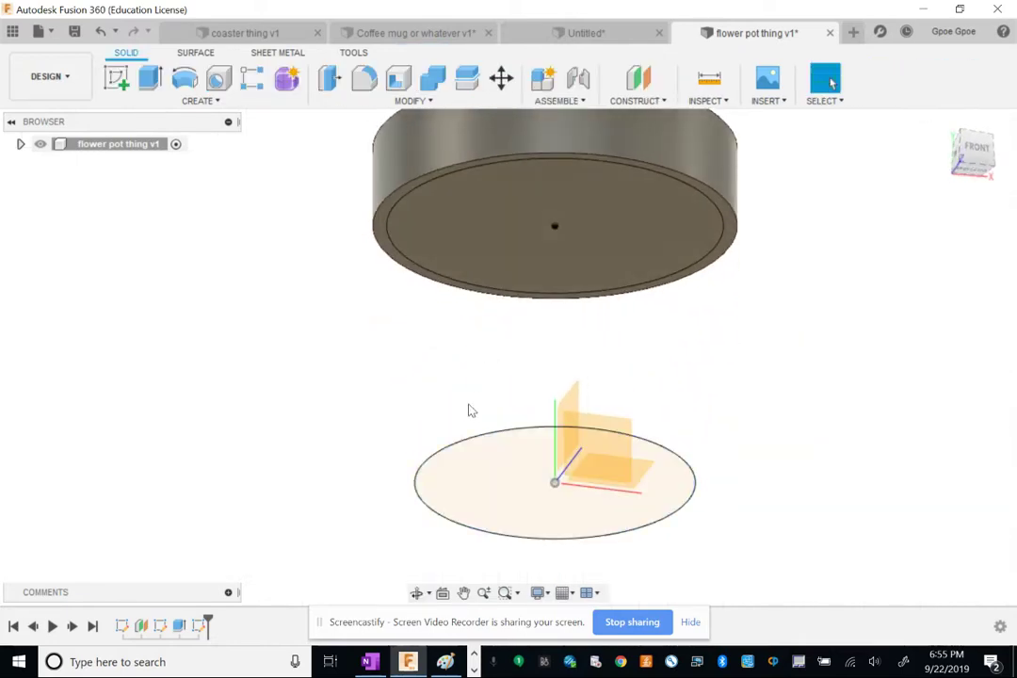
Step: Loft from the base circle to the 6 cm circle under the rim, joining the tapered pot body to the rim
left_click(494, 482)
middle_click_drag(300, 255, 299, 265)
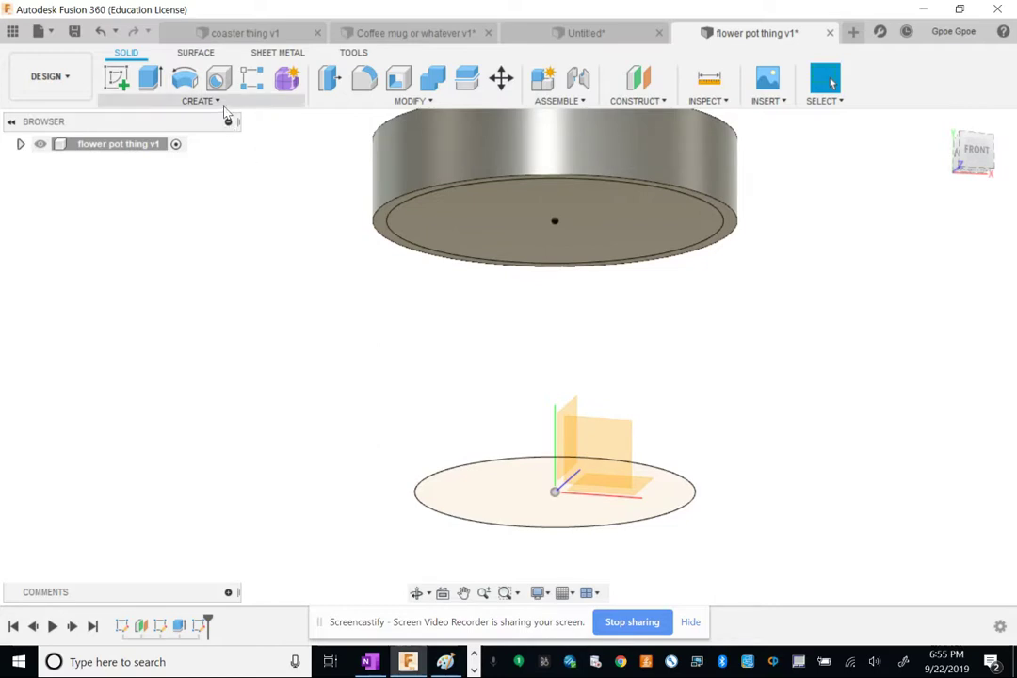
left_click(278, 101)
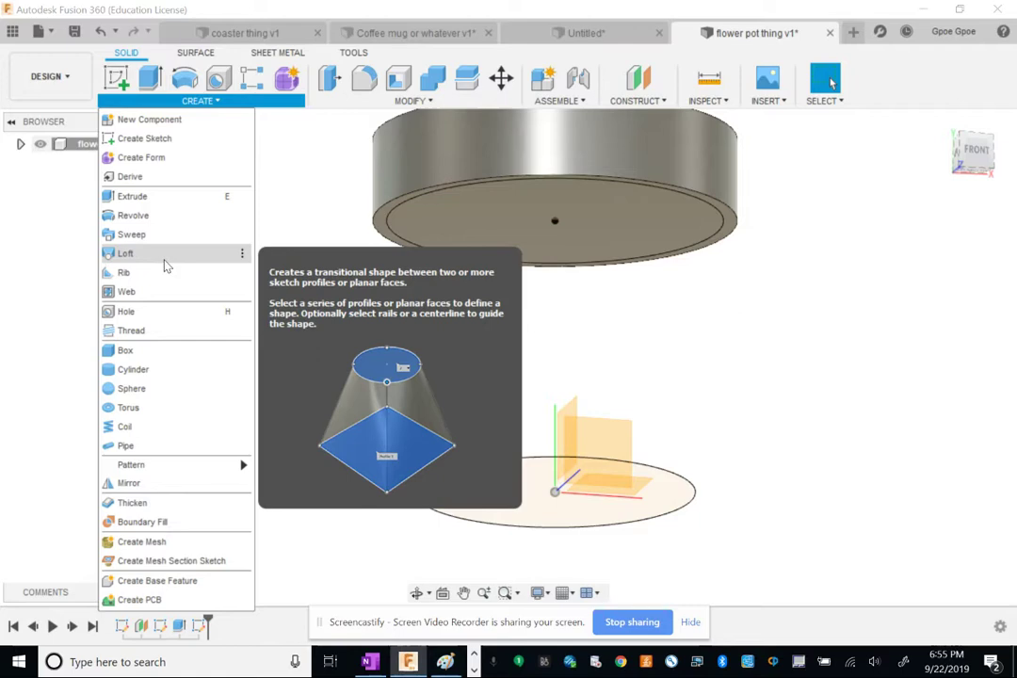
left_click(162, 264)
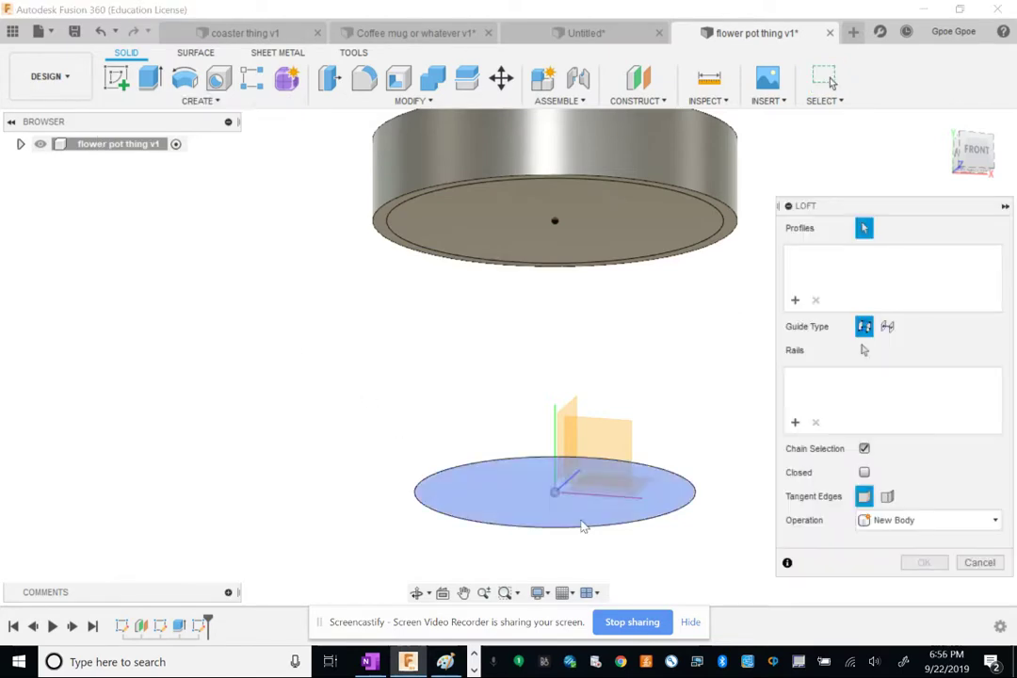
left_click(540, 504)
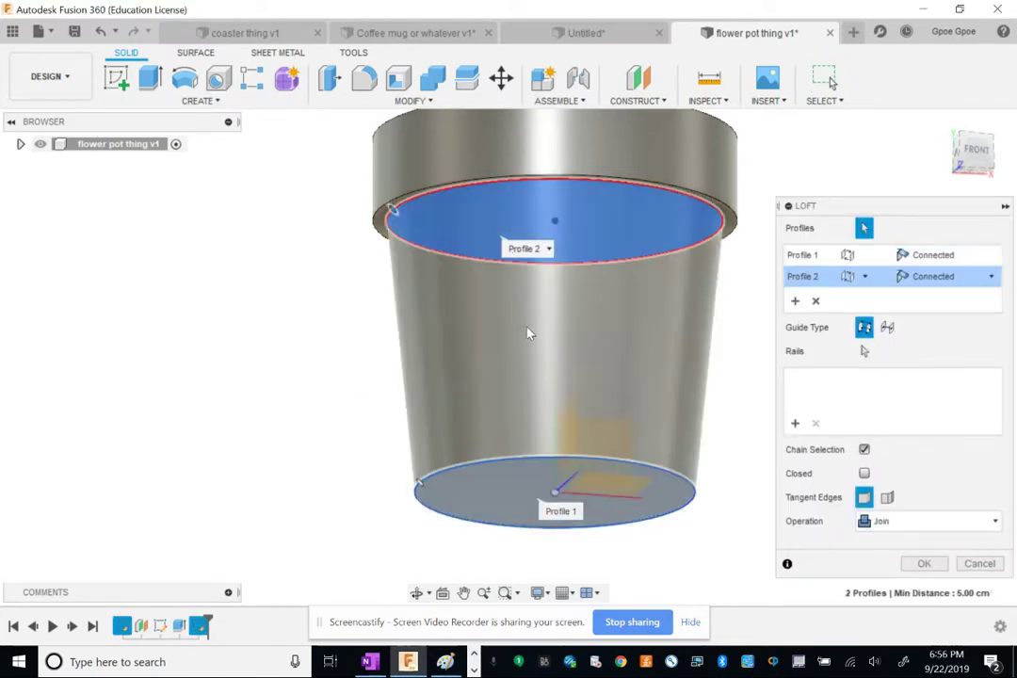
middle_click_drag(341, 317, 399, 326, "shift")
key("Return")
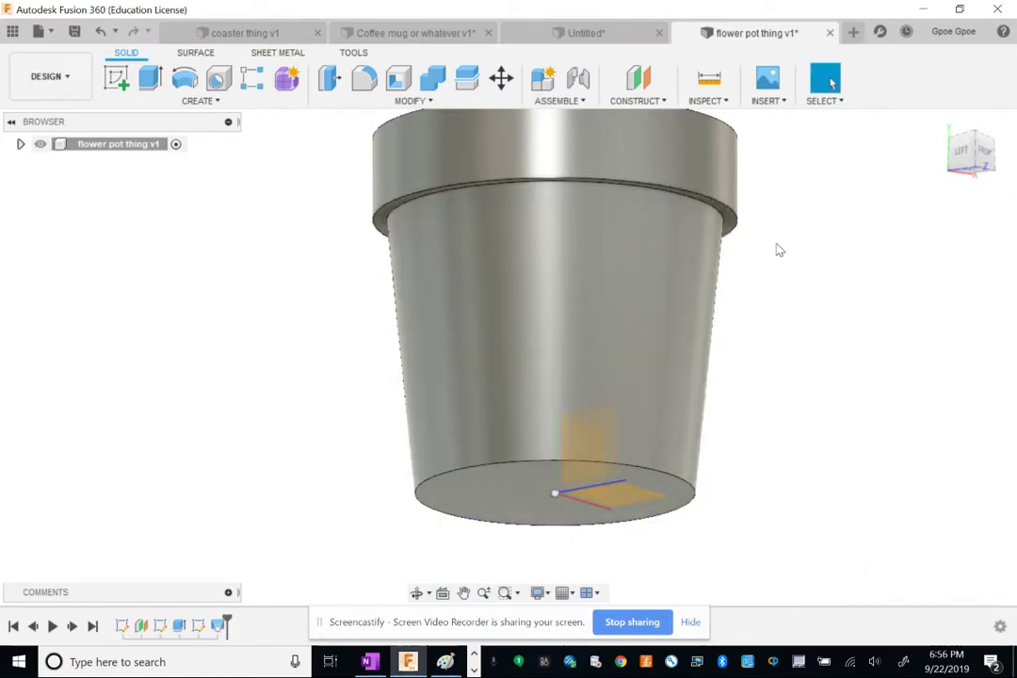
Step: View the pot from the side, compare its proportions with the terracotta reference photo in Chrome, and return to Fusion 360
middle_click_drag(779, 250, 637, 280, "shift")
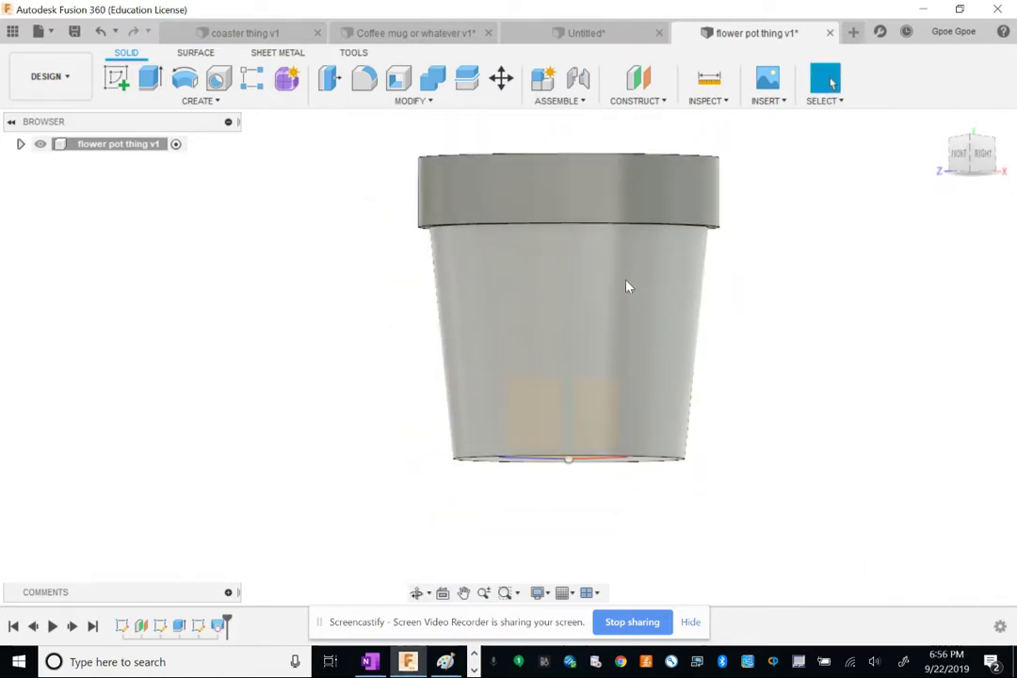
key("alt+Tab")
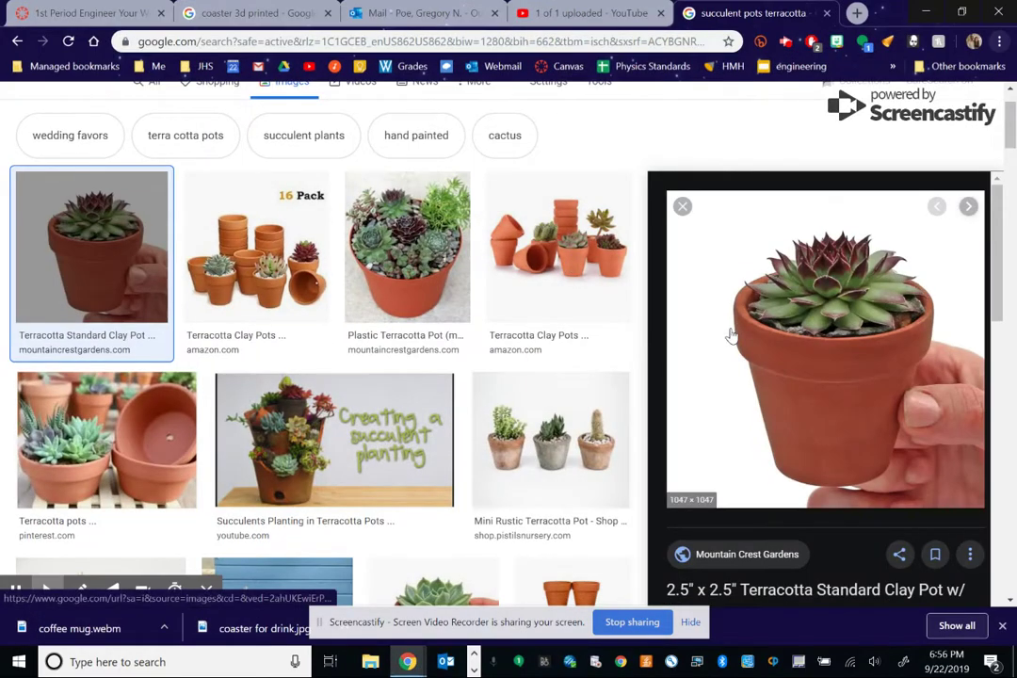
key("alt+Tab")
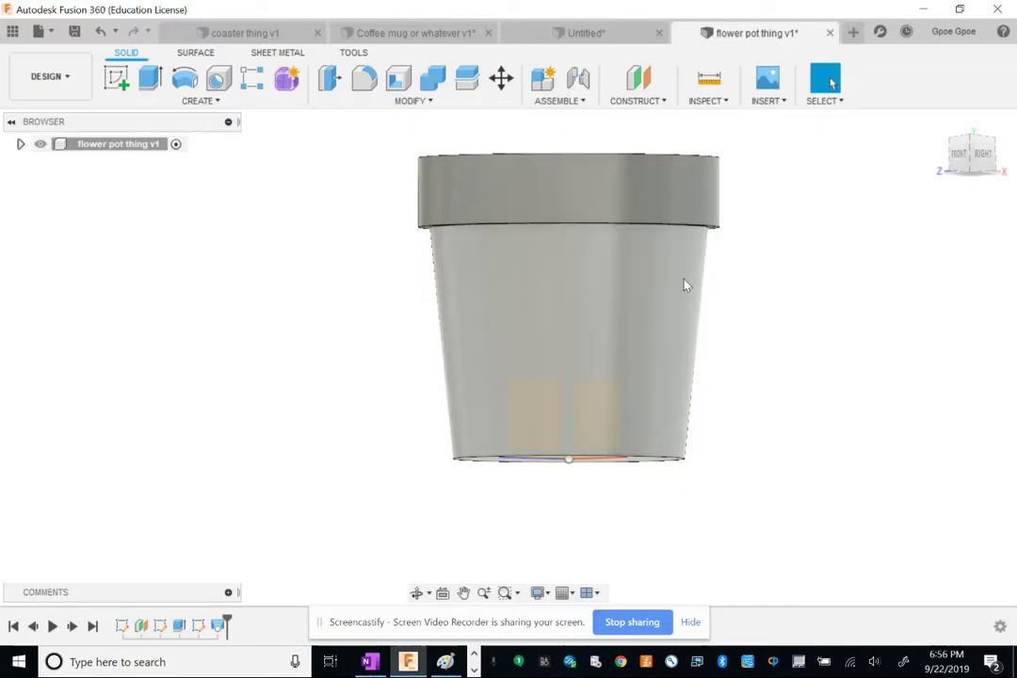
key("alt+Tab")
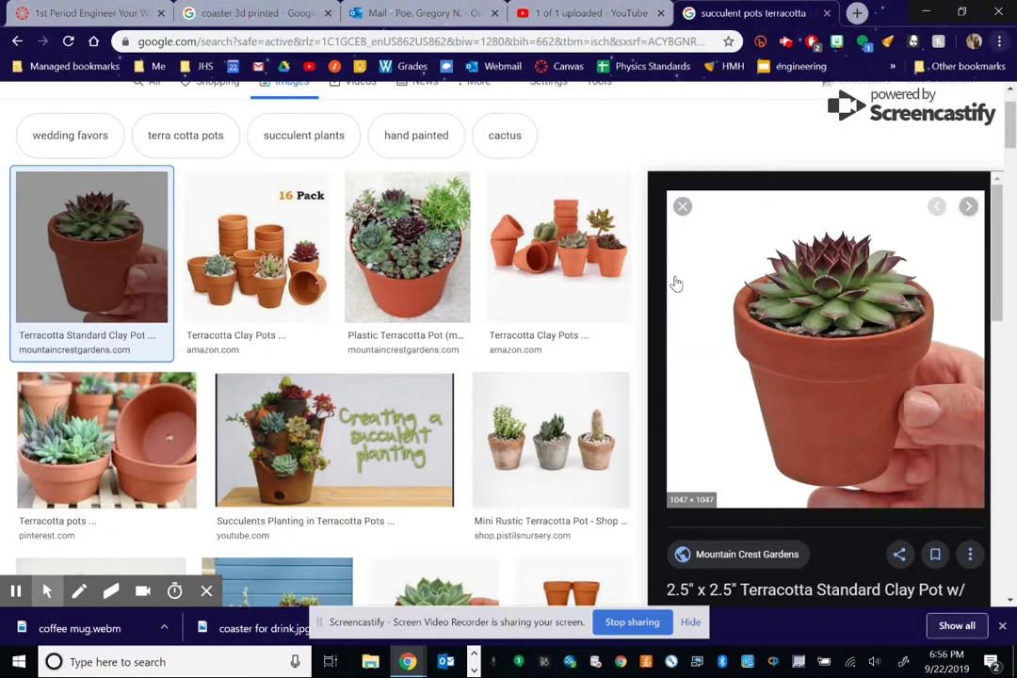
key("alt+Tab")
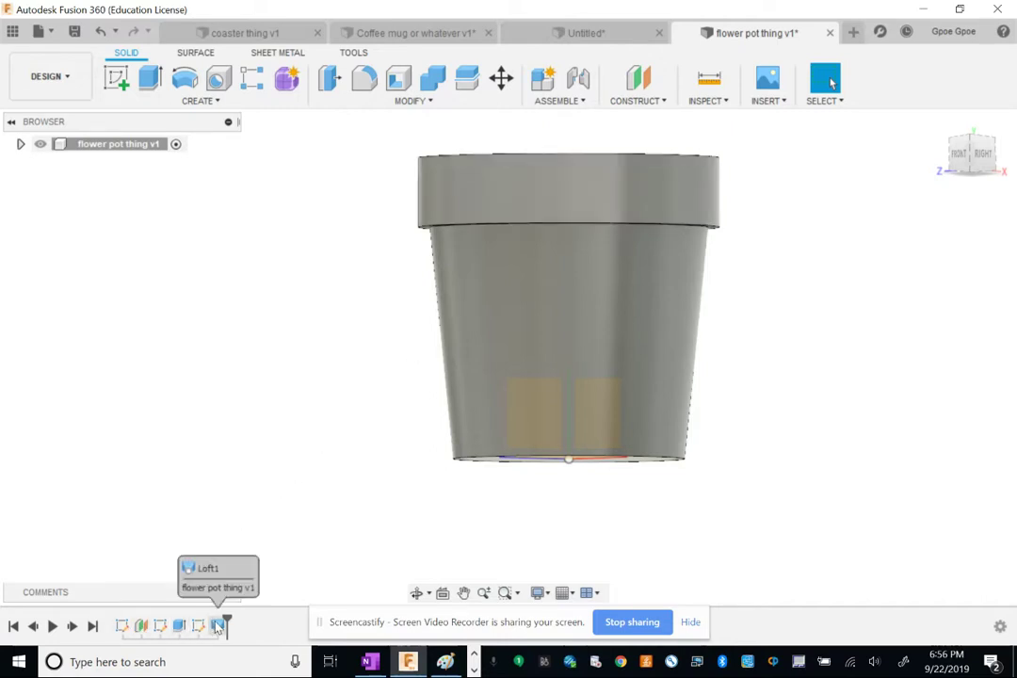
Step: Edit the rim's offset plane and set its distance above the XZ plane to 6.7 cm
right_click(143, 629)
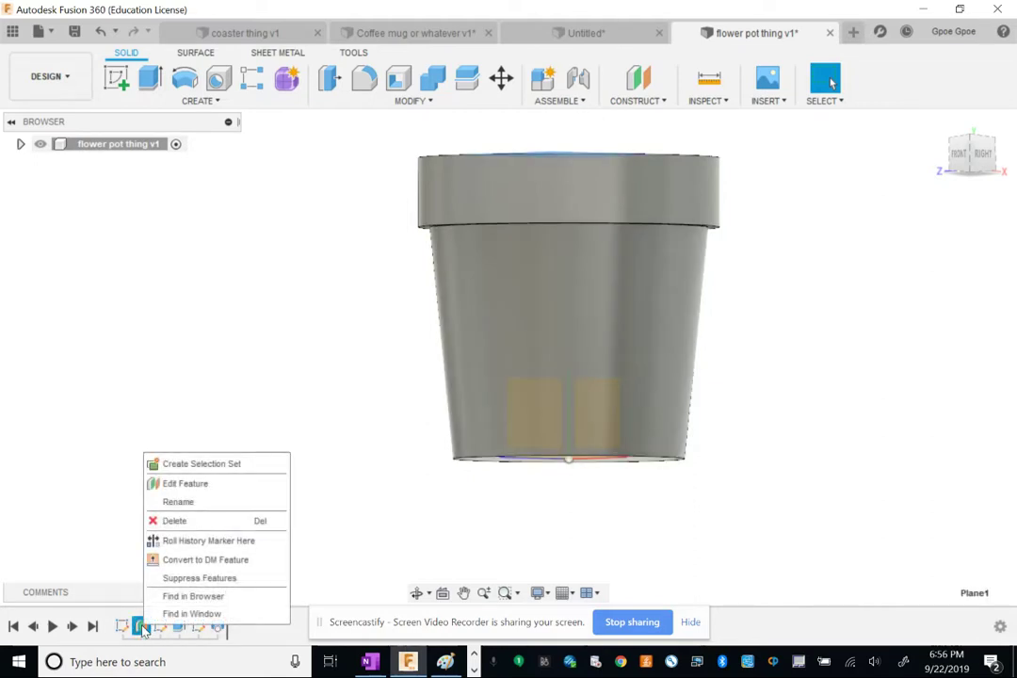
left_click(162, 481)
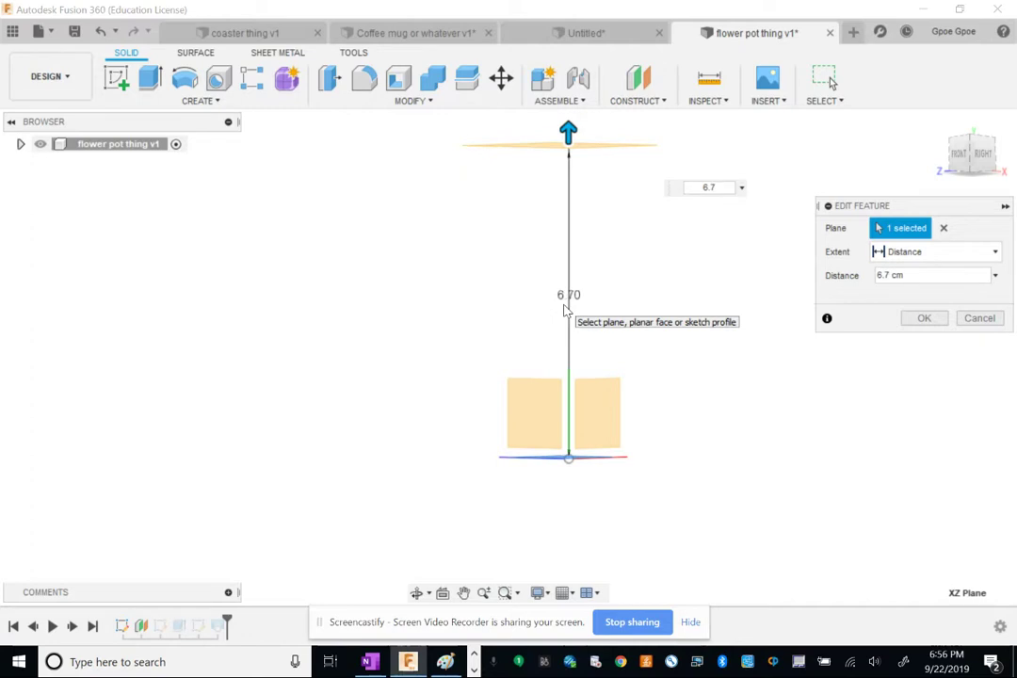
key("Return")
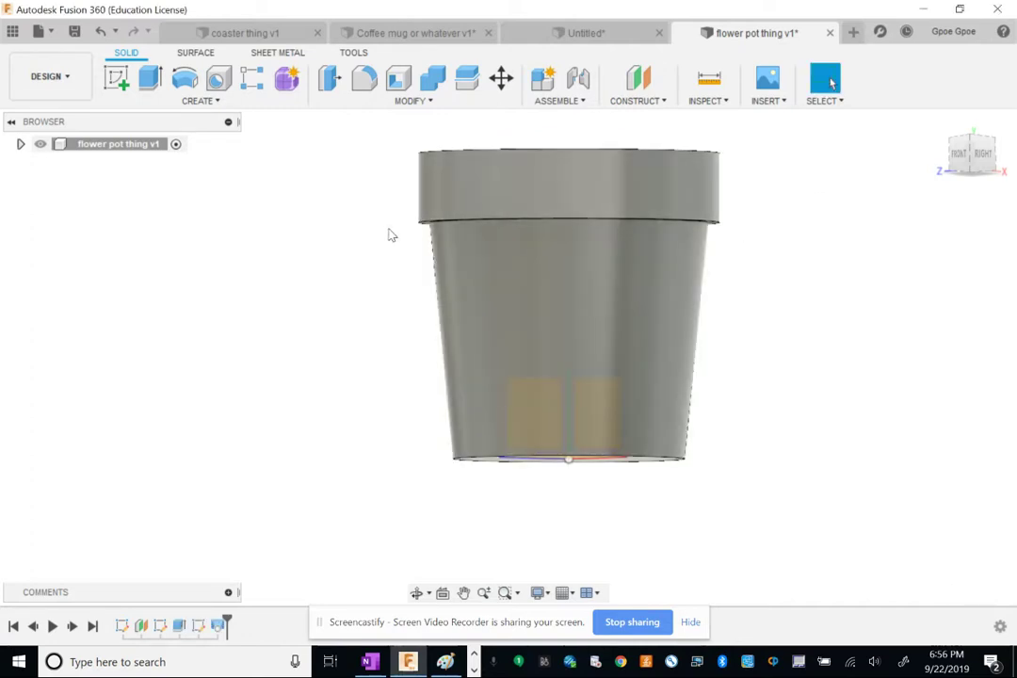
Step: Edit the rim's extrusion and set its distance to -1.4 cm
mouse_move(384, 210)
middle_mouse_down("shift")
mouse_move(376, 220)
mouse_move(380, 202)
middle_mouse_up("shift")
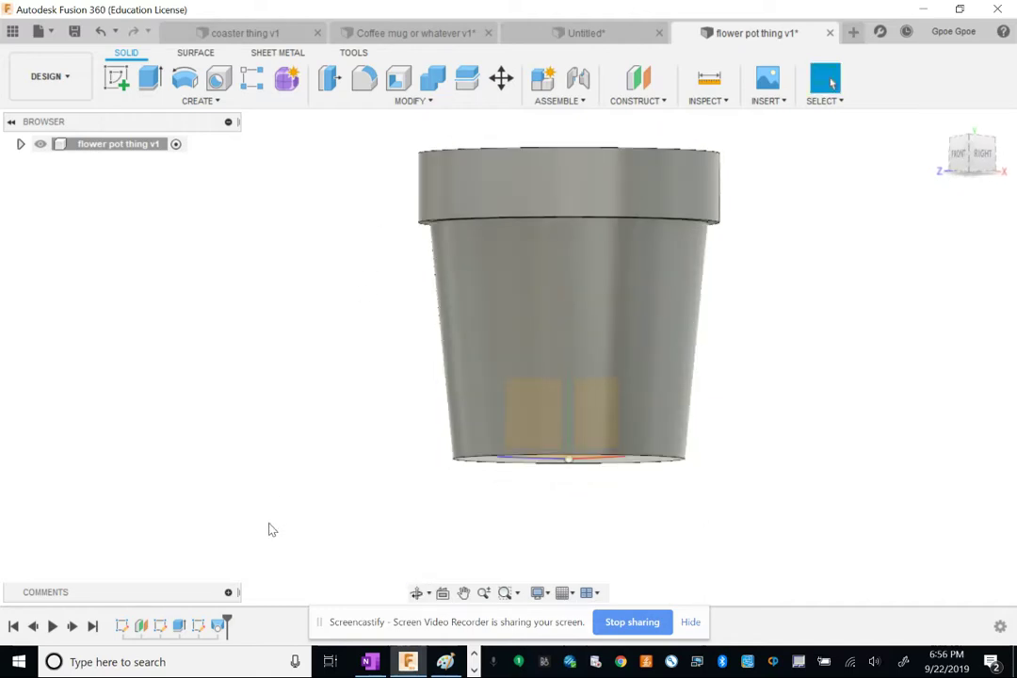
right_click(180, 628)
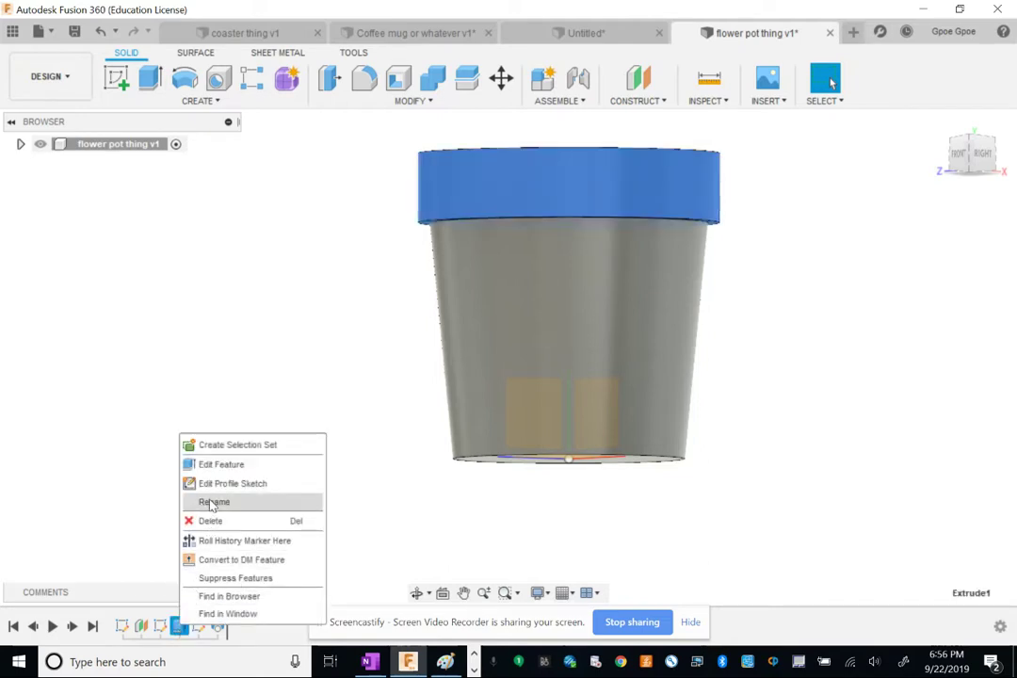
left_click(207, 463)
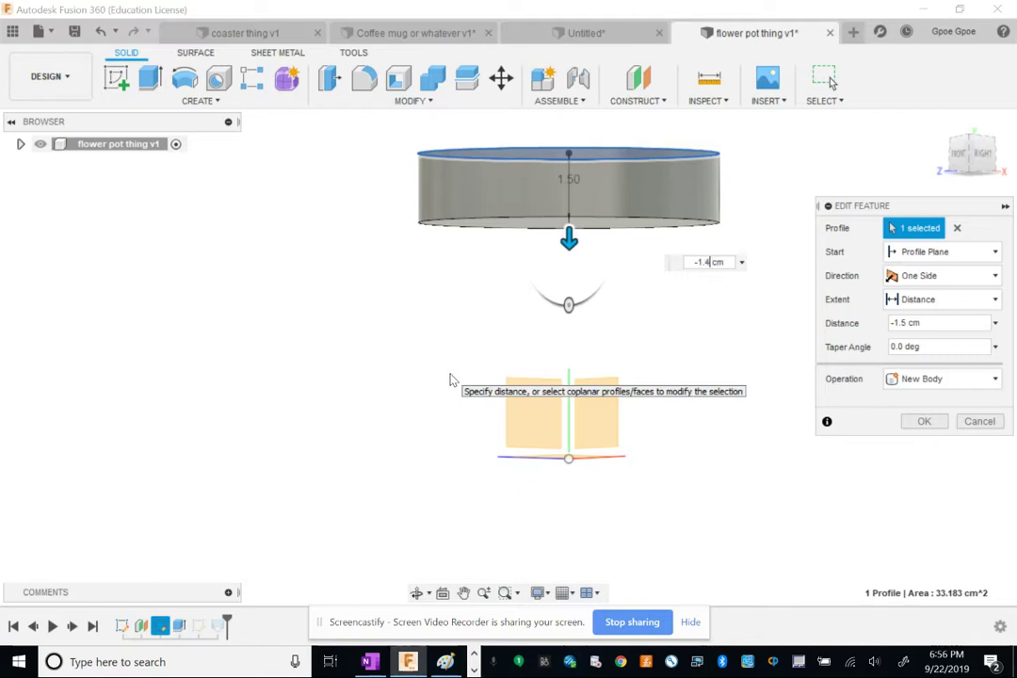
type("-1.4")
key("Return")
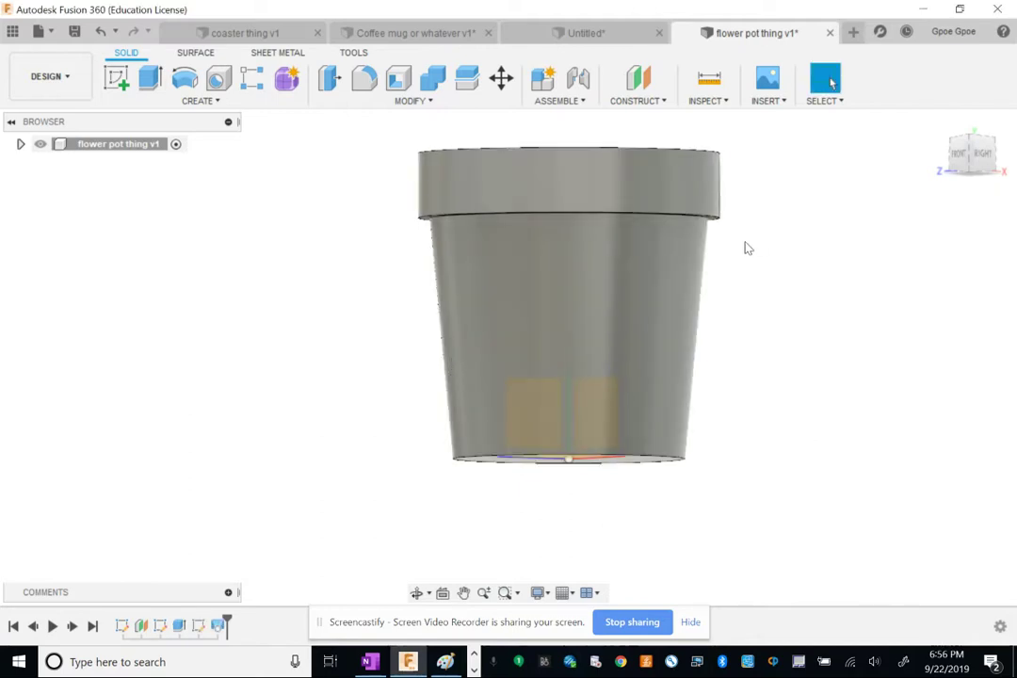
Step: Construct an offset plane 0.4 cm above the horizontal XZ plane, inside the pot's base
middle_click_drag(746, 247, 730, 262, "shift")
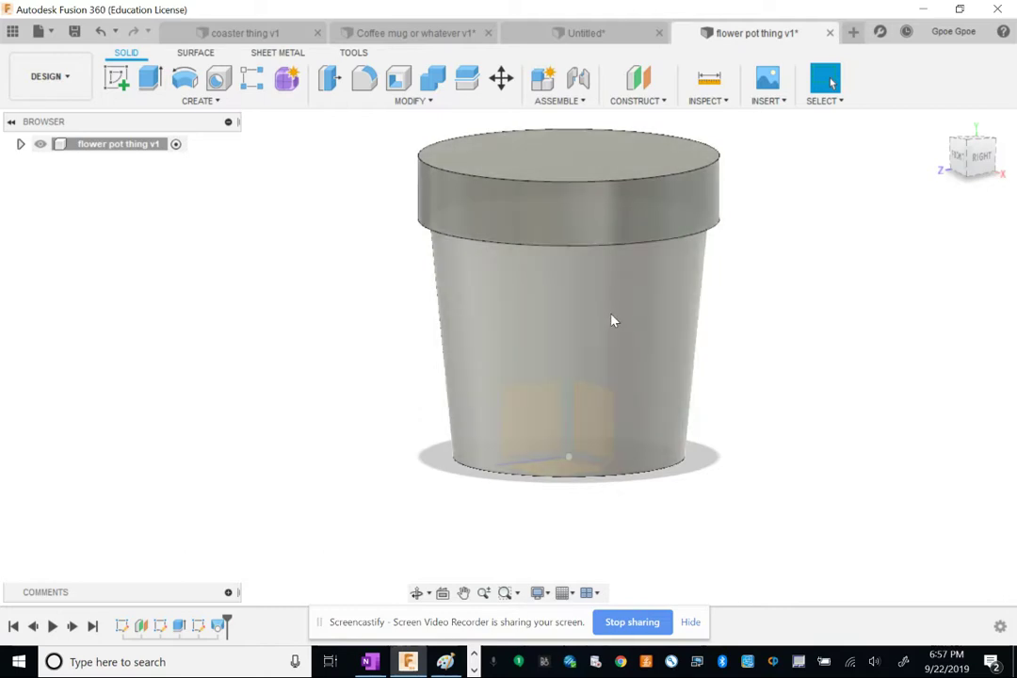
middle_click_drag(607, 297, 642, 322, "shift")
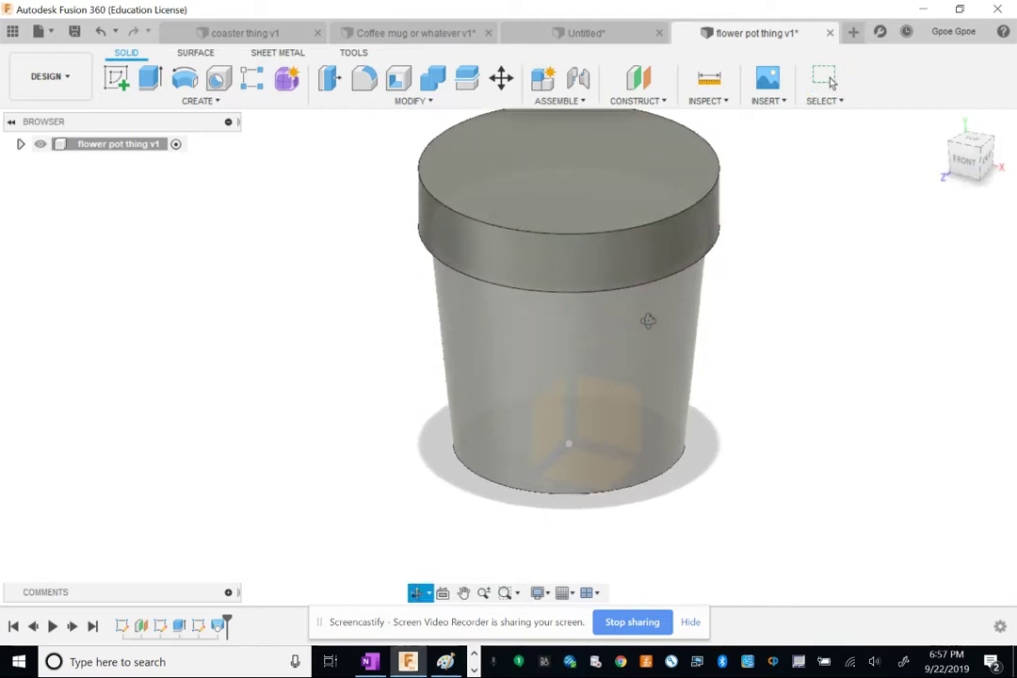
left_click(638, 79)
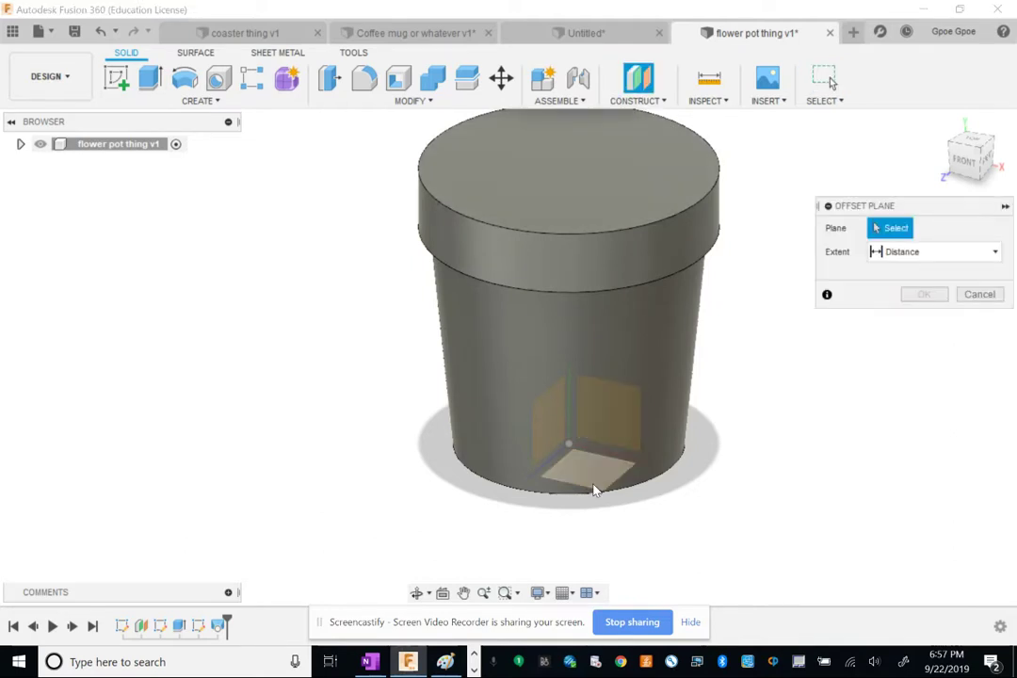
left_click(619, 439)
middle_click_drag(654, 411, 651, 364, "shift")
type(".3")
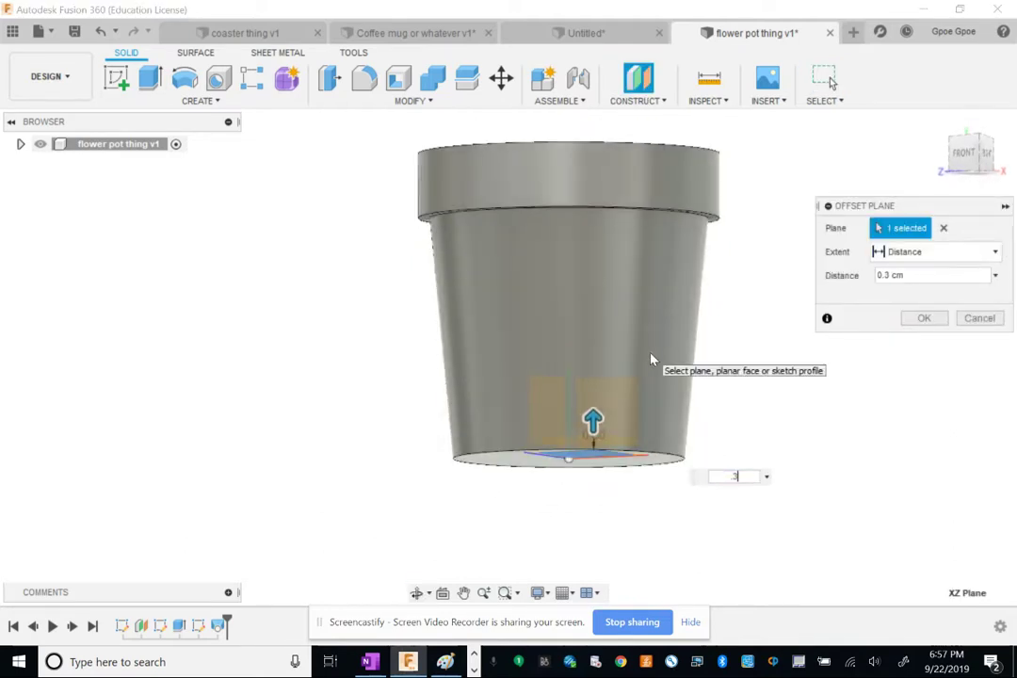
middle_click_drag(689, 371, 692, 376, "shift")
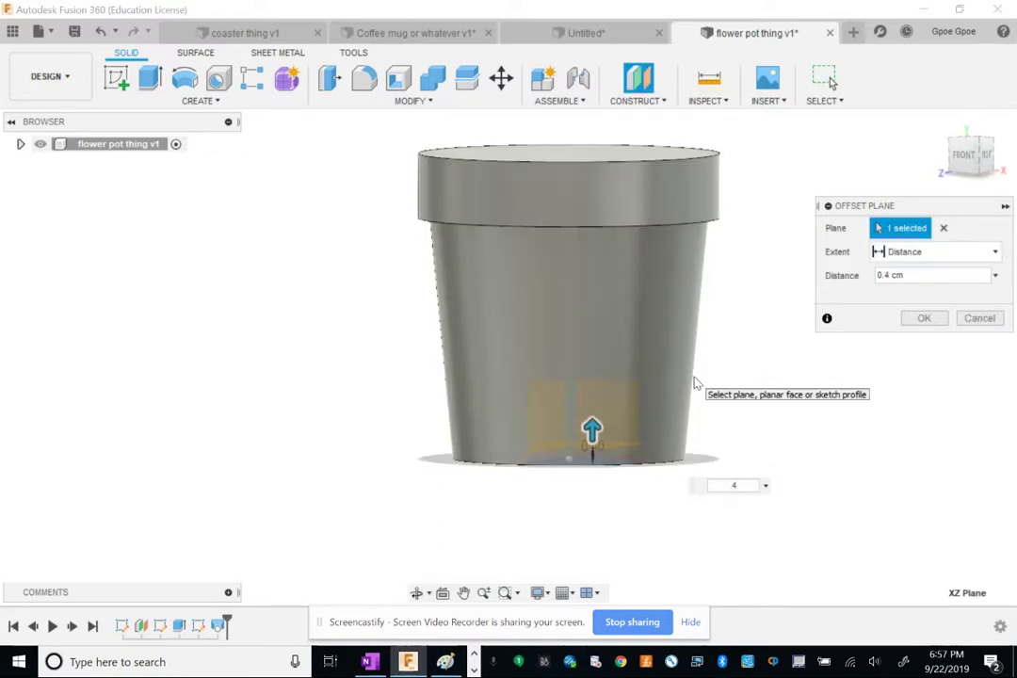
key("Return")
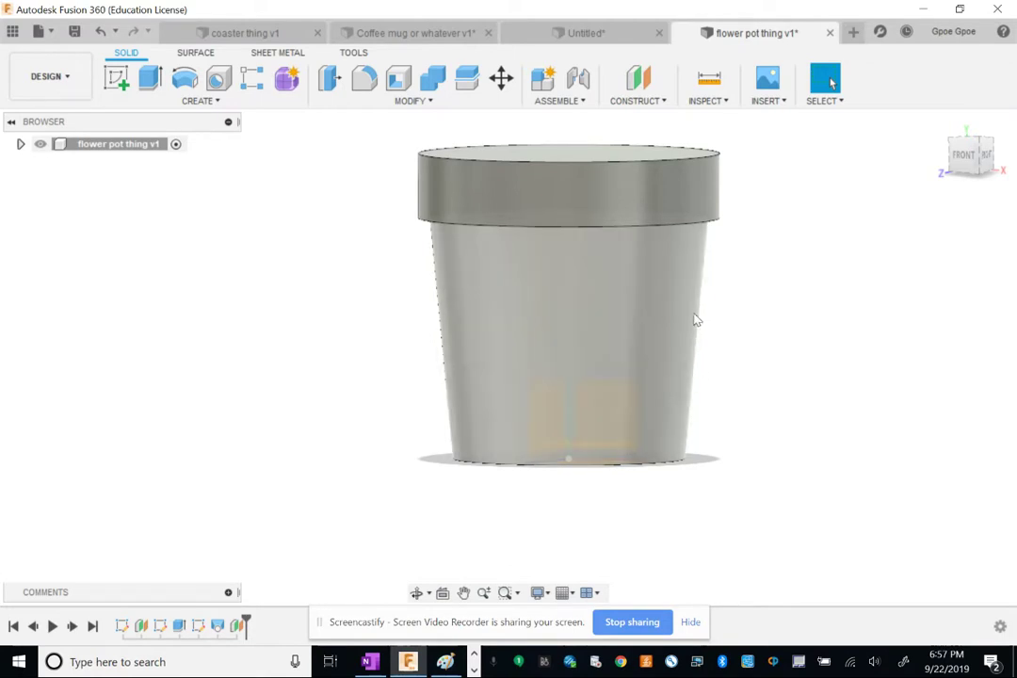
Step: Sketch an origin-centred circle about 4.5 cm in diameter on the offset plane inside the pot's base
mouse_move(695, 320)
middle_mouse_down("shift")
mouse_move(687, 333)
mouse_move(660, 336)
middle_mouse_up("shift")
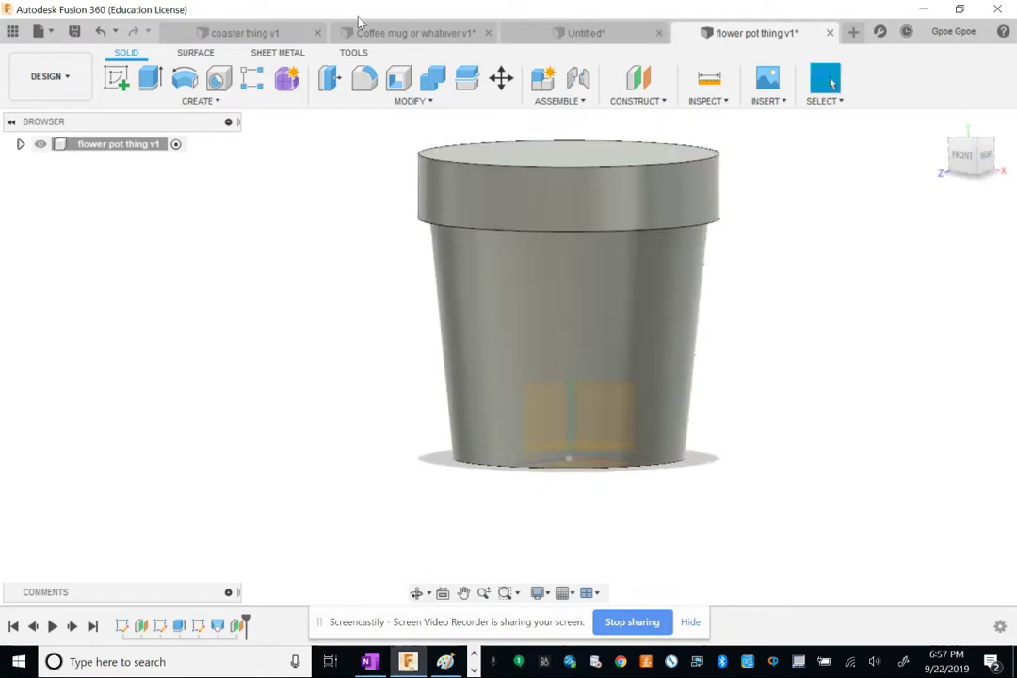
left_click(116, 78)
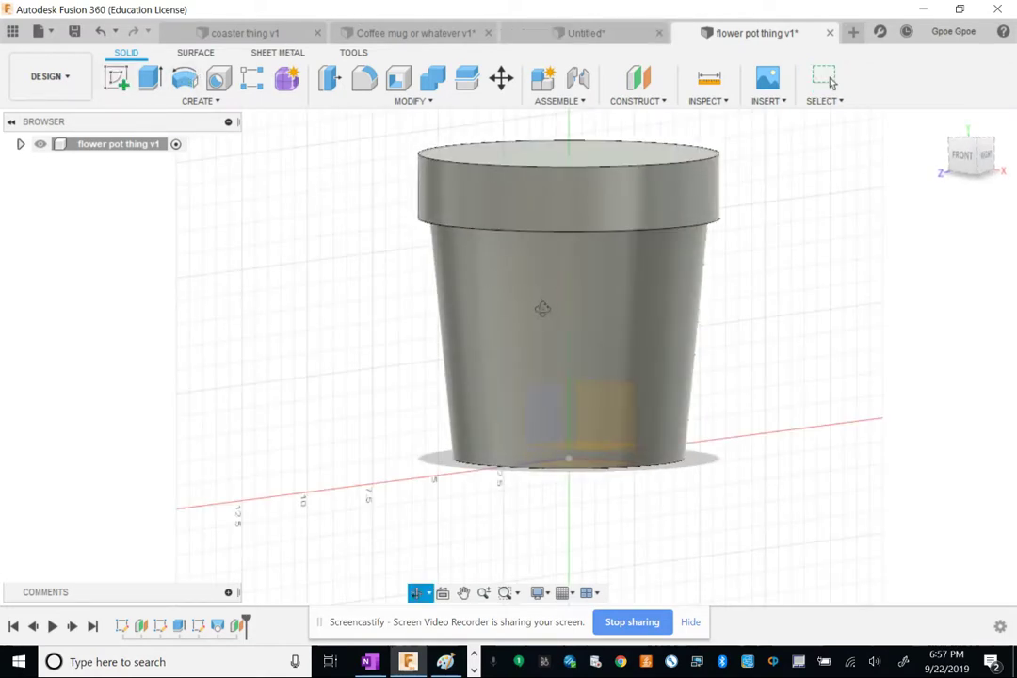
middle_click_drag(536, 320, 539, 371, "shift")
left_click(581, 449)
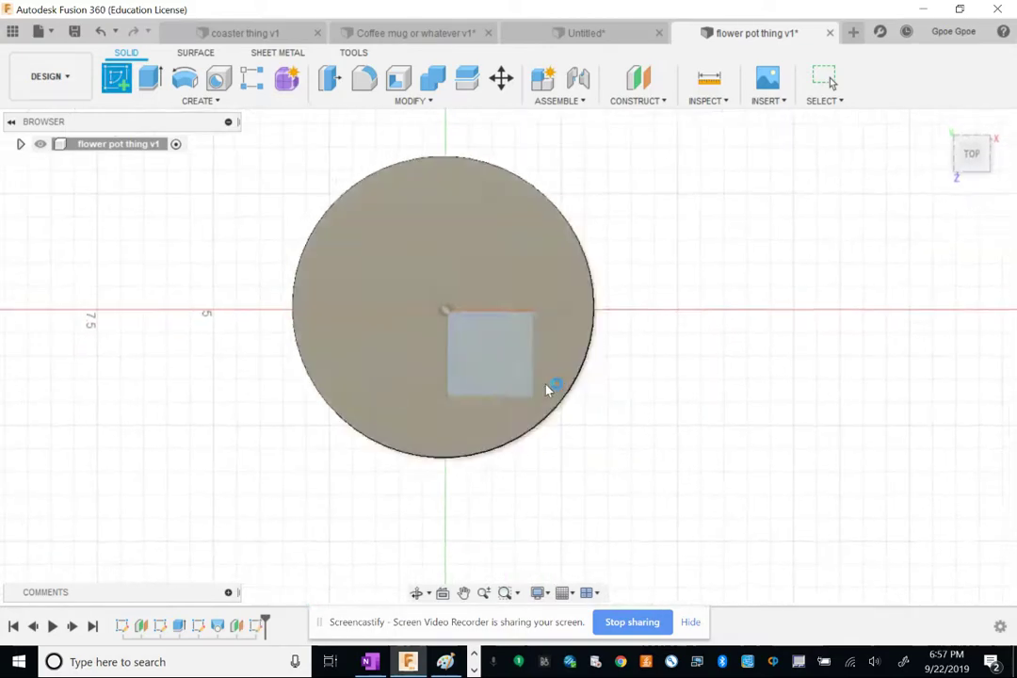
key("c")
left_click(445, 312)
middle_click_drag(392, 375, 425, 222, "shift")
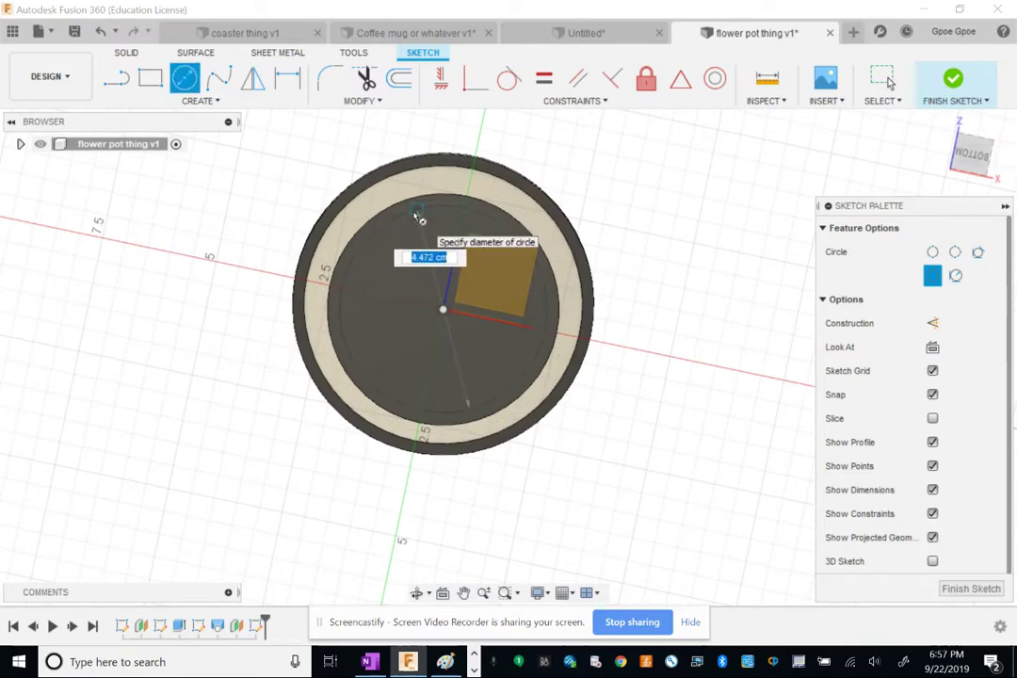
key("Escape")
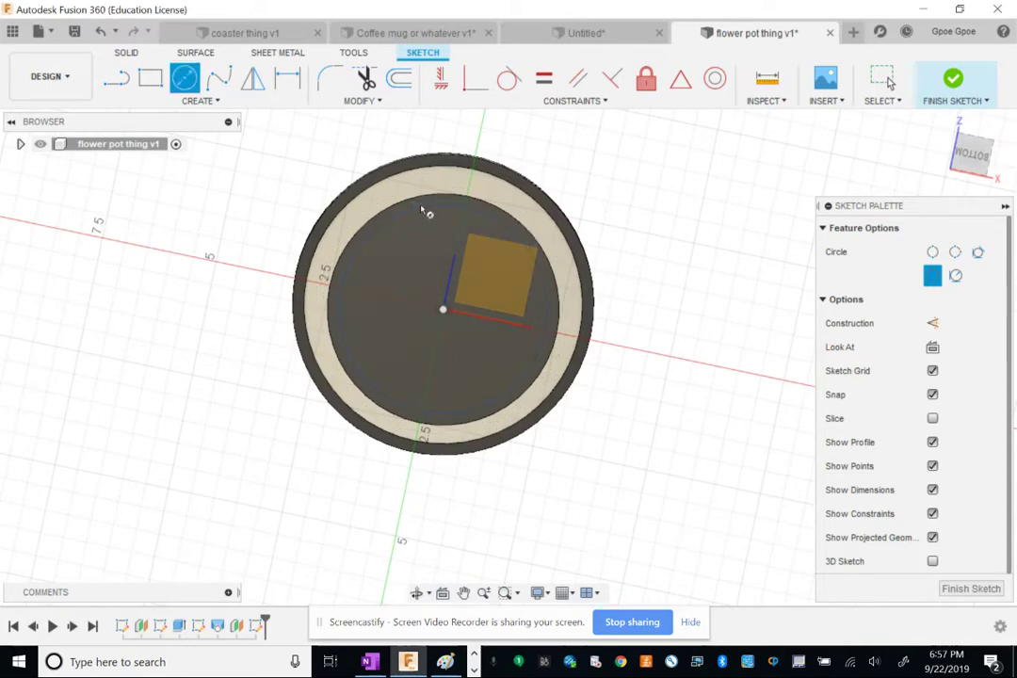
left_click(954, 81)
Step: Sketch a concentric circle about 5.7 cm in diameter on the rim's top face for the pot's opening
mouse_move(635, 190)
middle_mouse_down("shift")
mouse_move(630, 355)
mouse_move(660, 313)
middle_mouse_up("shift")
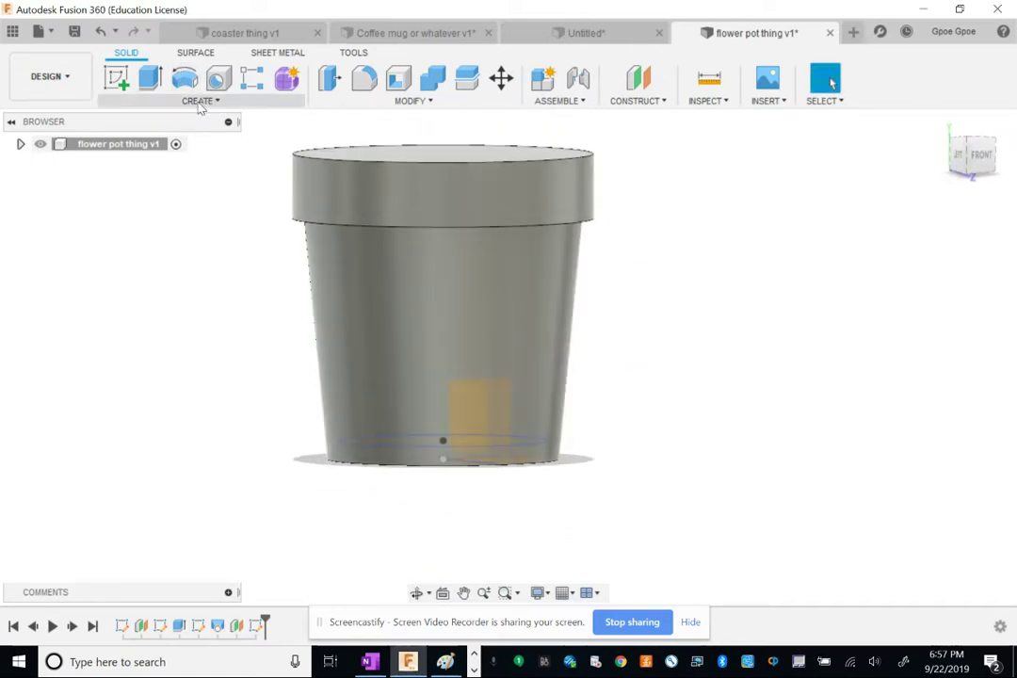
middle_click_drag(405, 152, 421, 249, "shift")
left_click(115, 78)
left_click(475, 238)
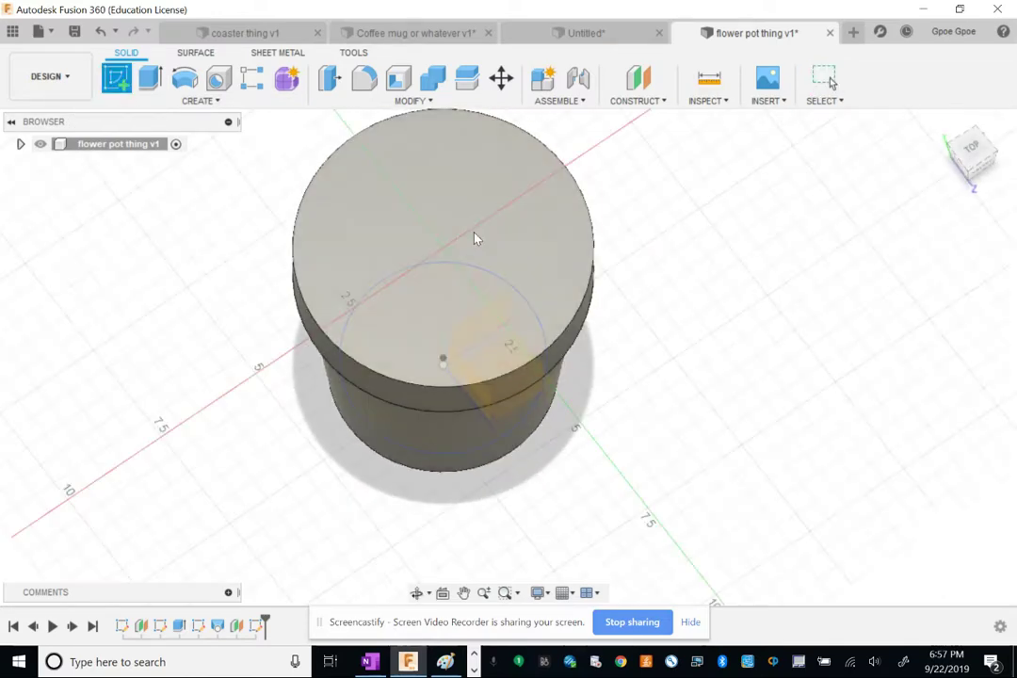
left_click(456, 186)
key("c")
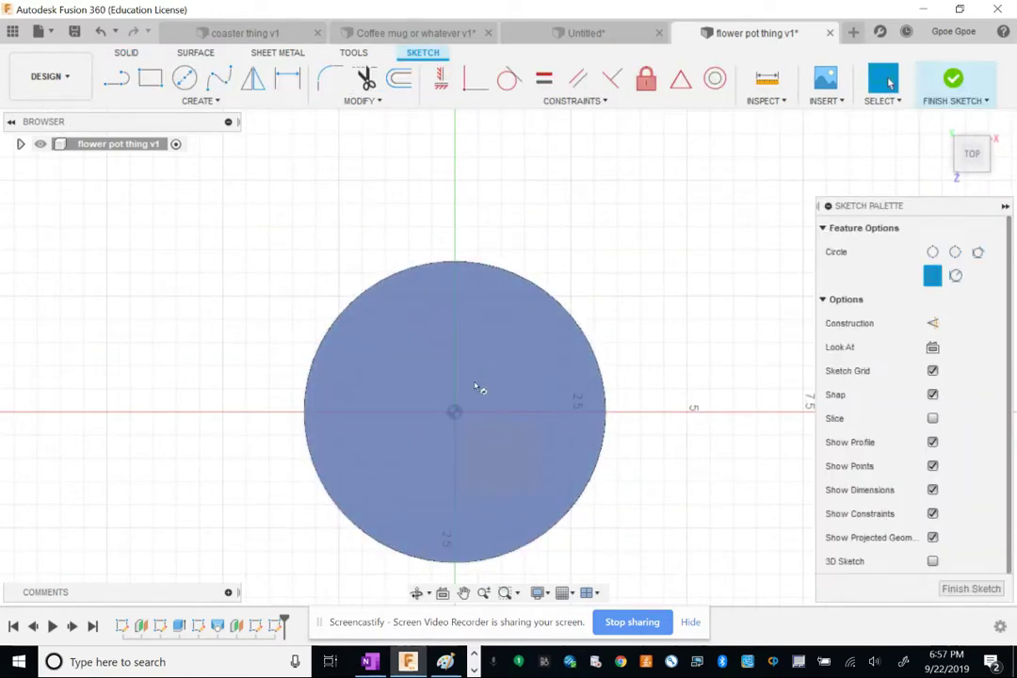
left_click(455, 411)
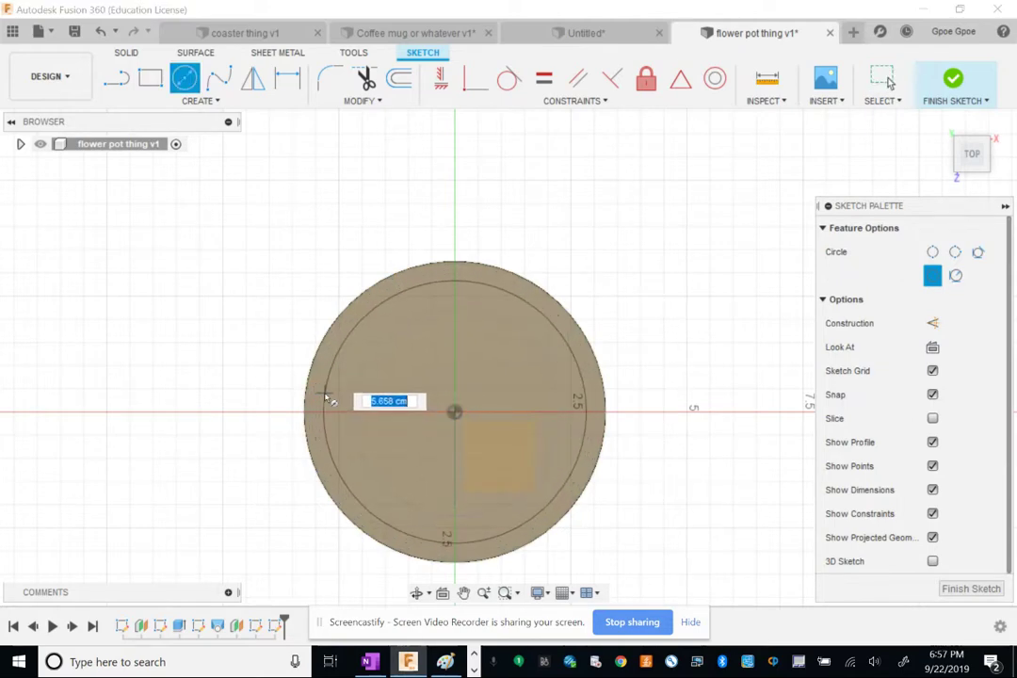
left_click(323, 399)
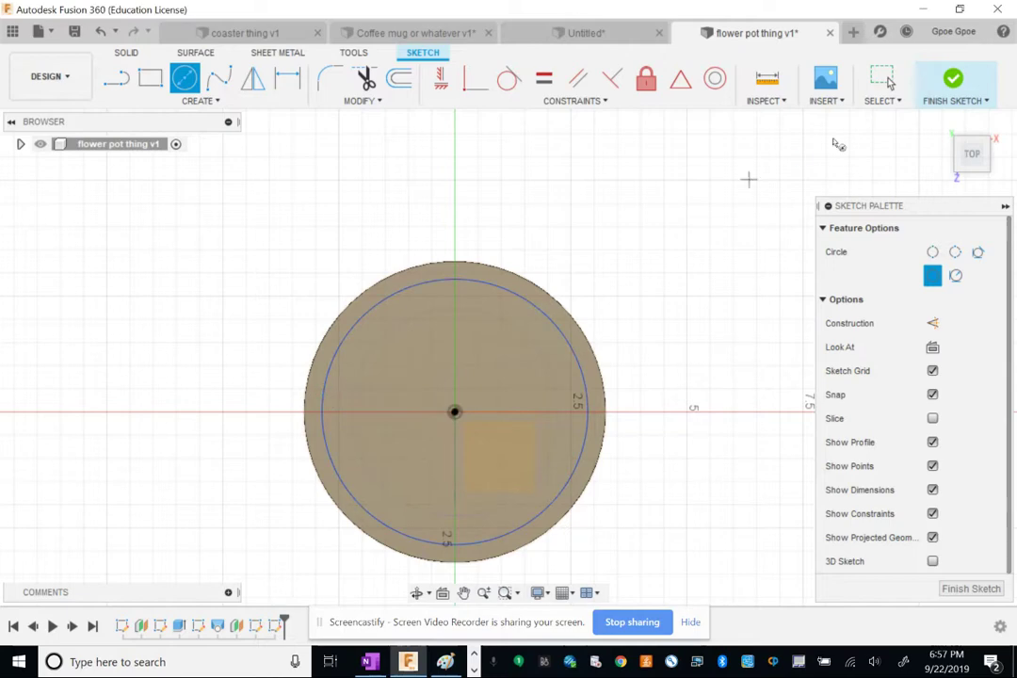
left_click(951, 80)
Step: Loft a cut from the circle on the rim's top face to the circle inside the base, hollowing the pot
mouse_move(565, 339)
middle_mouse_down("shift")
mouse_move(642, 270)
mouse_move(653, 200)
mouse_move(679, 172)
mouse_move(676, 200)
middle_mouse_up("shift")
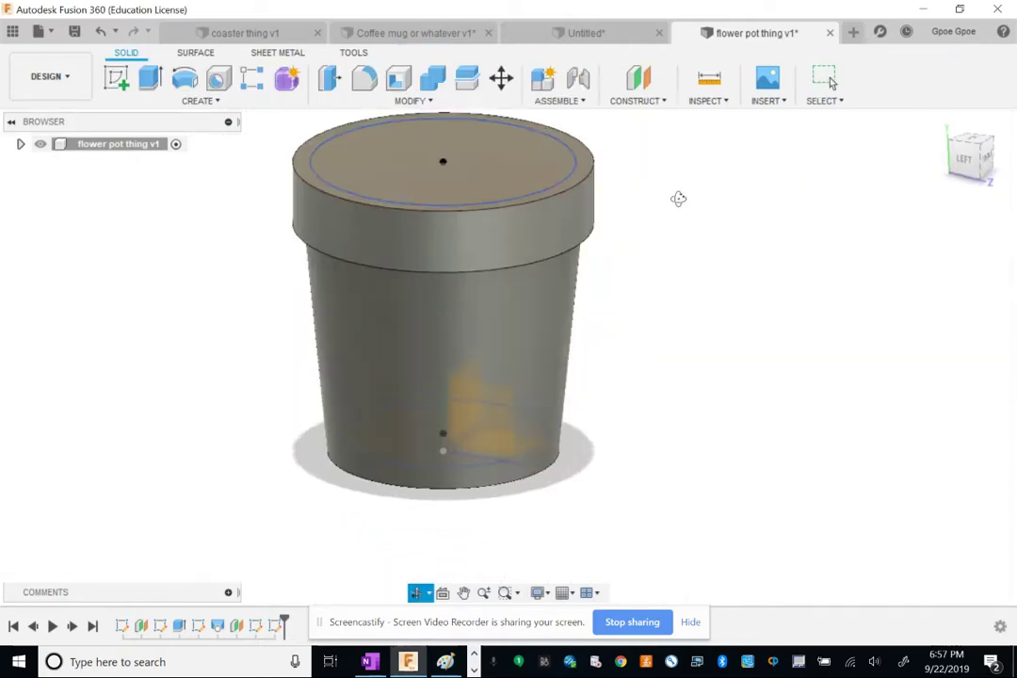
left_click(199, 100)
left_click(131, 257)
left_click(355, 182)
left_click(407, 426)
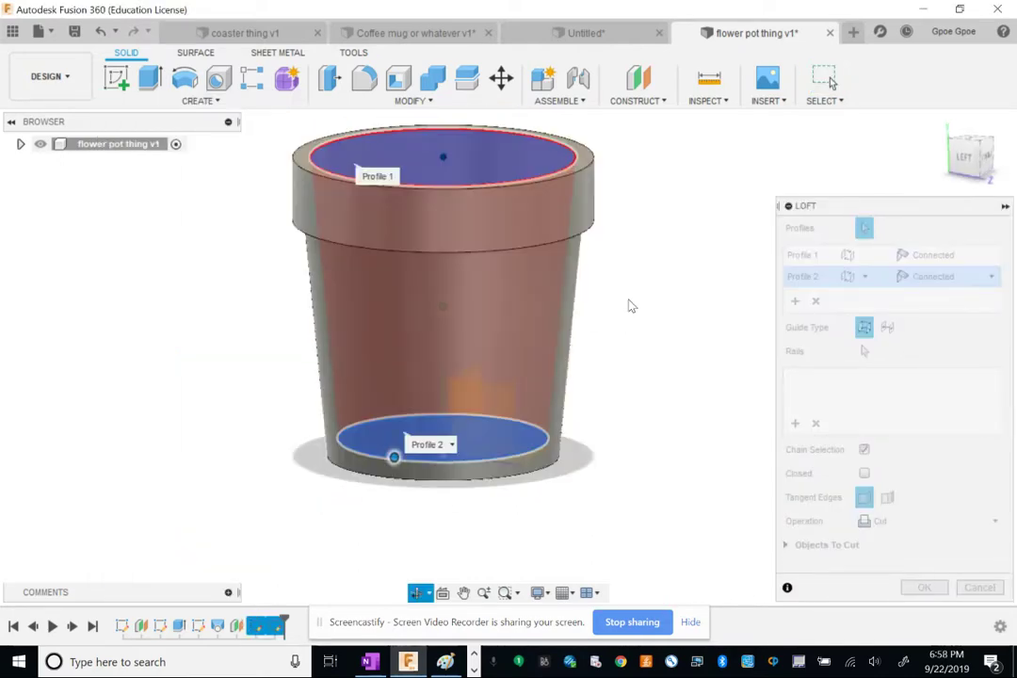
key("Return")
middle_click_drag(715, 243, 544, 257, "shift")
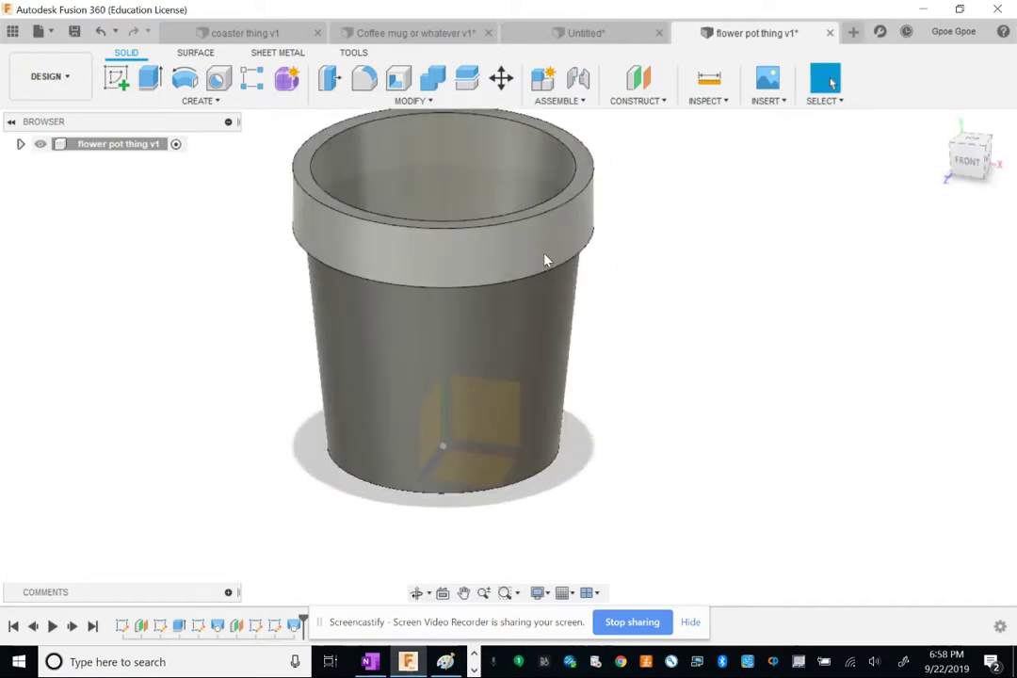
Step: Switch to Chrome, examine the terracotta pot reference image and its product details, and return to Fusion 360
key("alt+Tab")
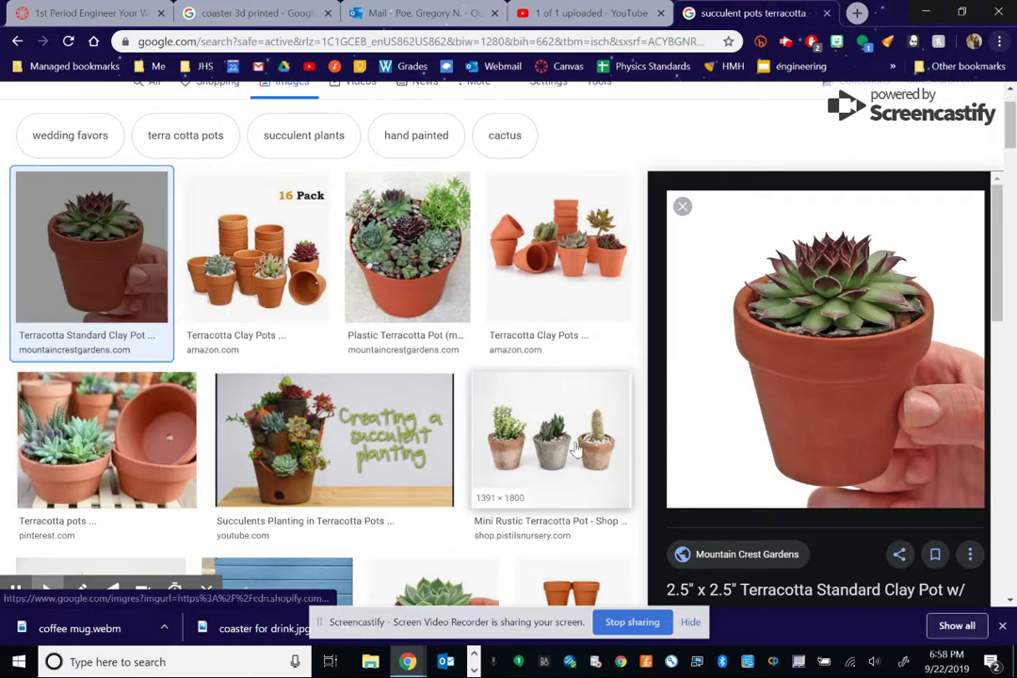
scroll(654, 412, "down", 1)
scroll(653, 412, "down", 3)
scroll(659, 372, "up", 1)
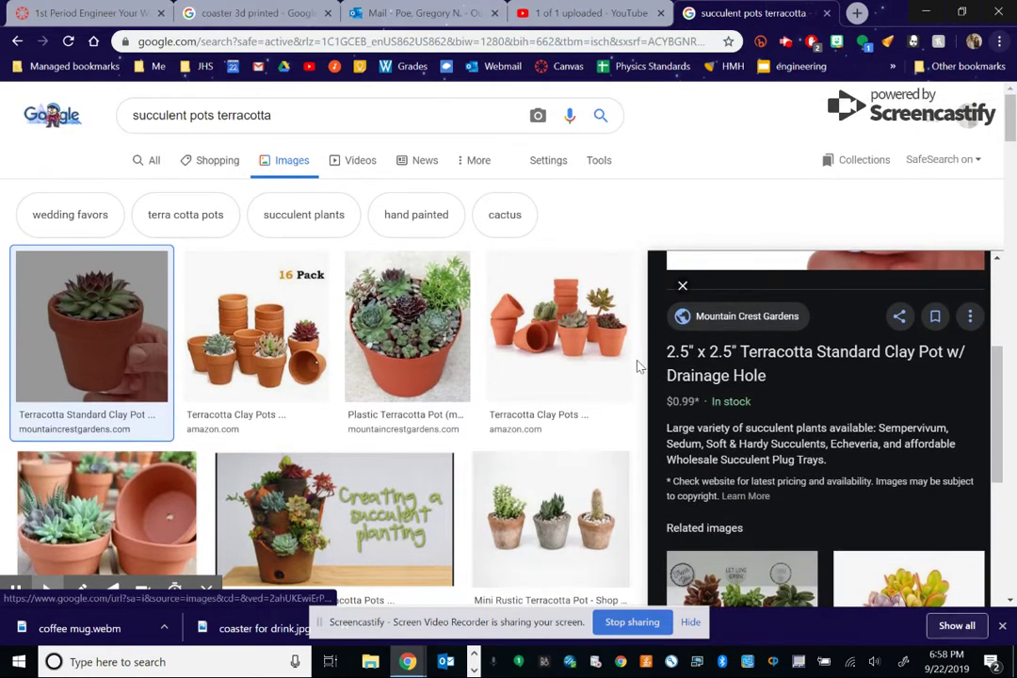
key("alt+Tab")
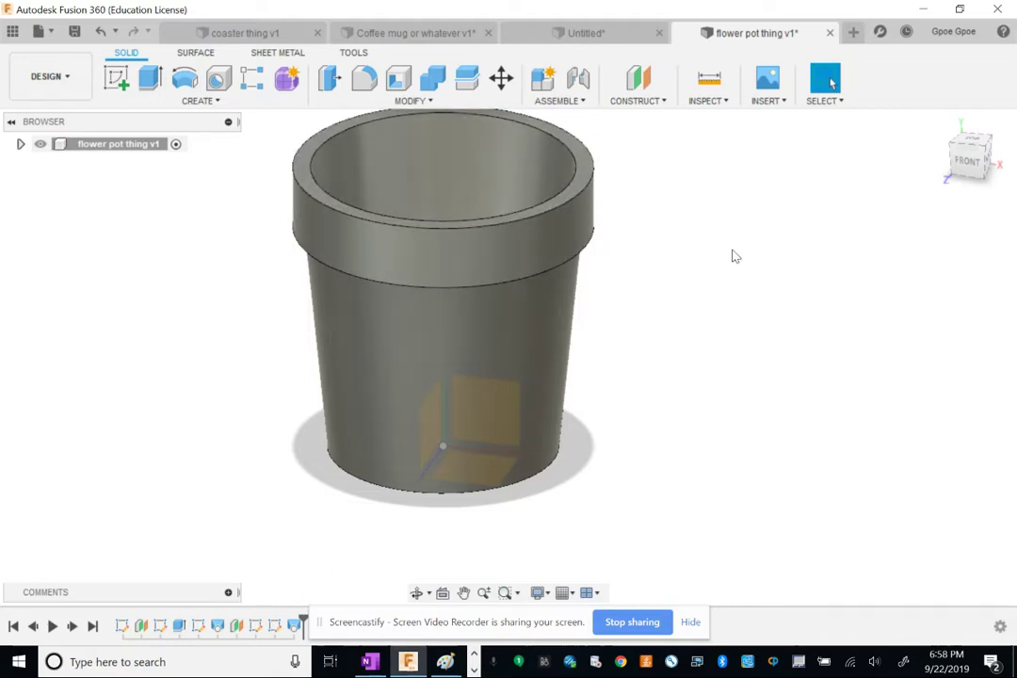
Step: Fillet the inner and outer edges of the rim's top face with a 0.1 cm radius
middle_click_drag(739, 261, 814, 347)
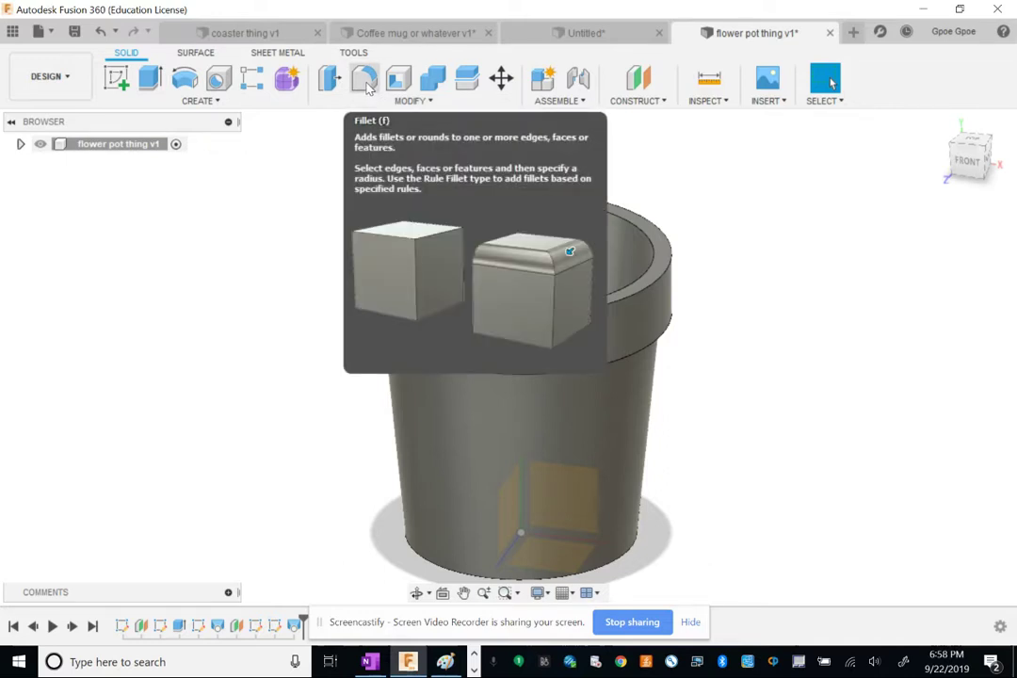
left_click(413, 100)
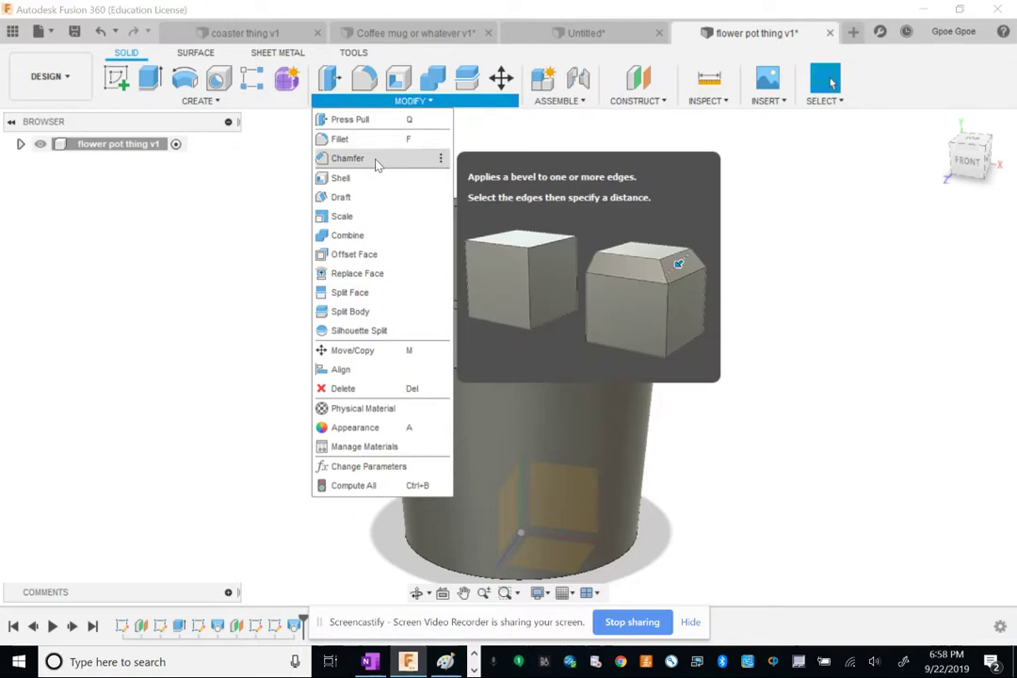
left_click(348, 140)
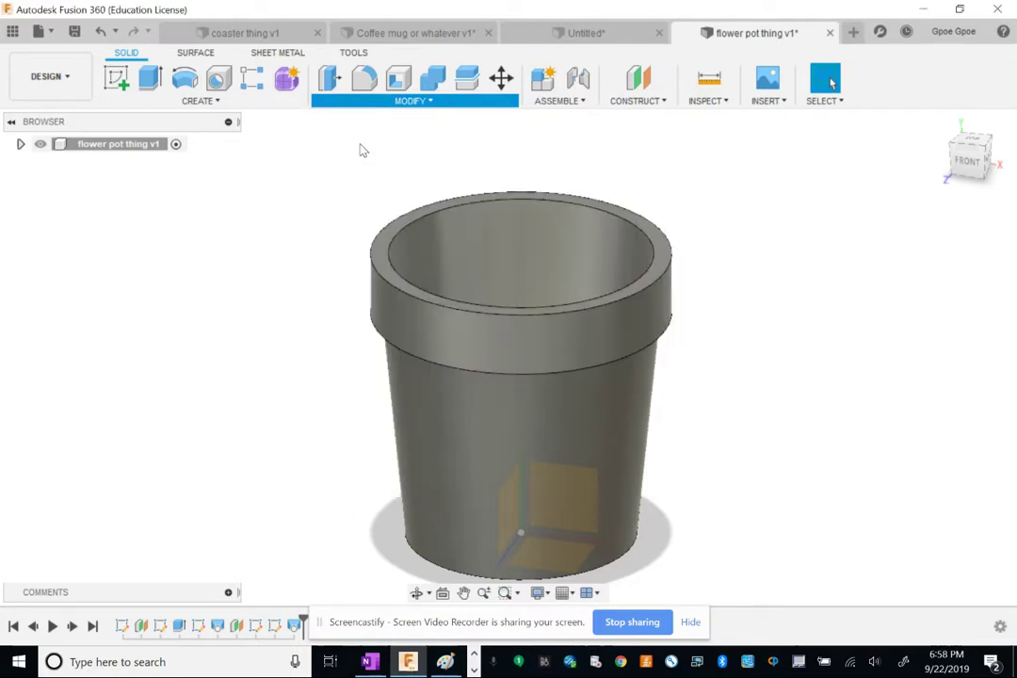
left_click(401, 228)
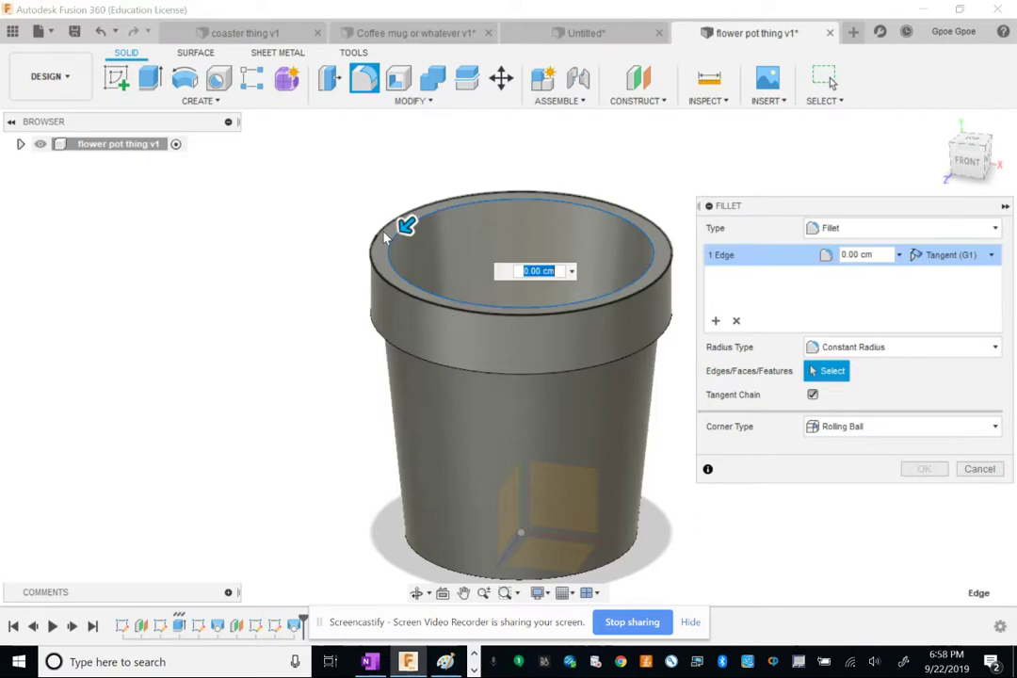
left_click(414, 209)
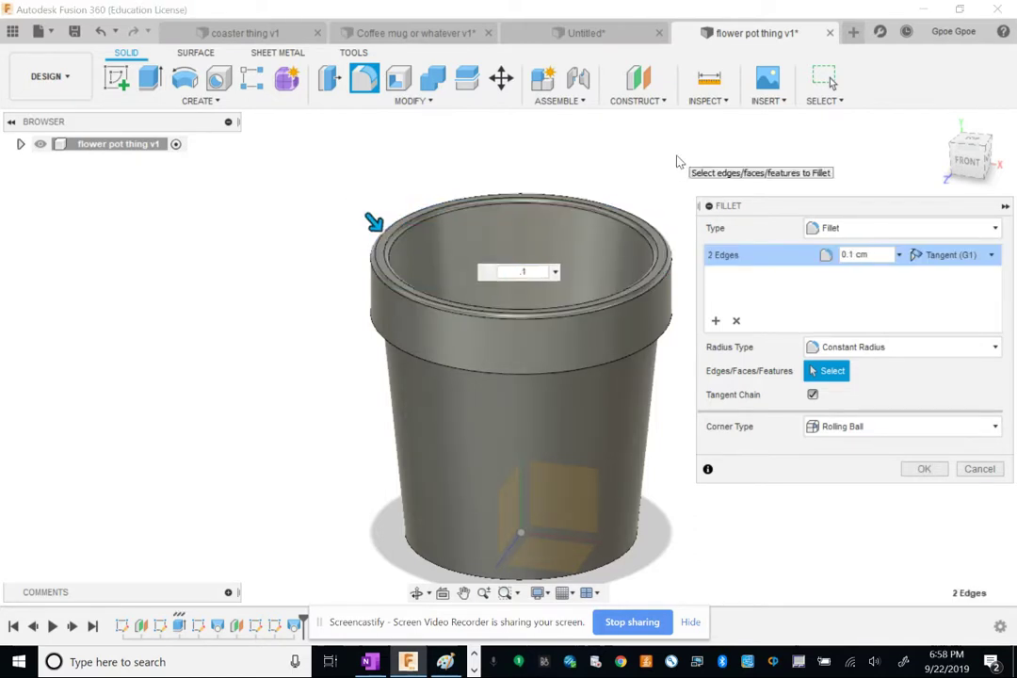
key("Return")
Step: Fillet the rim's lower outer edge and the edge where the rim's underside meets the body with a 0.1 cm radius
middle_click_drag(551, 291, 590, 177, "shift")
key("f")
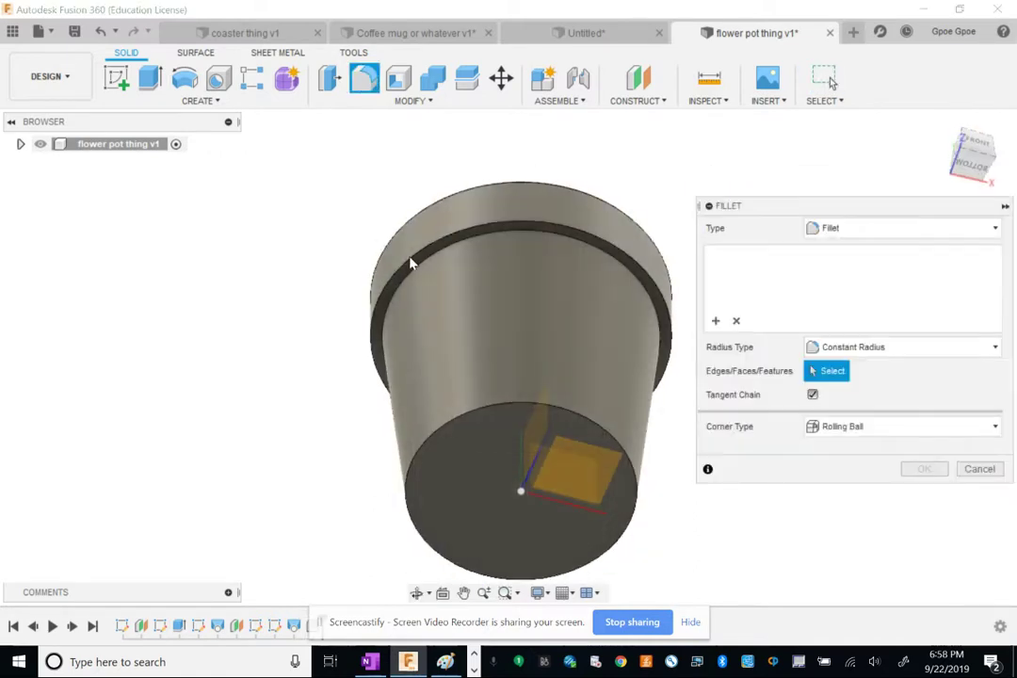
left_click(411, 266)
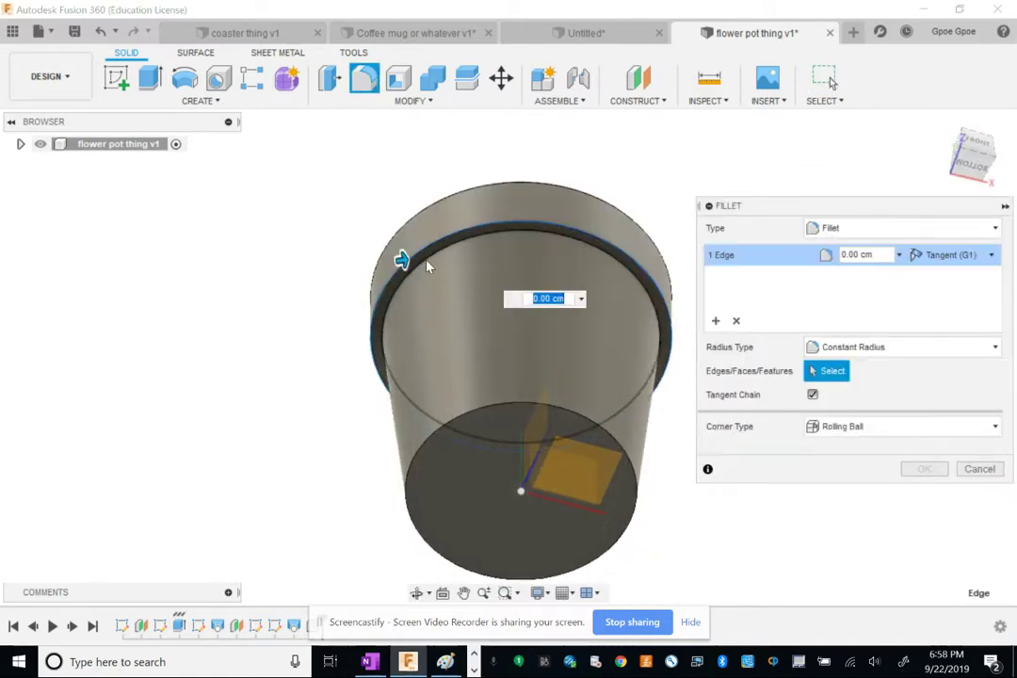
scroll(446, 273, "down", 3)
scroll(445, 273, "up", 5)
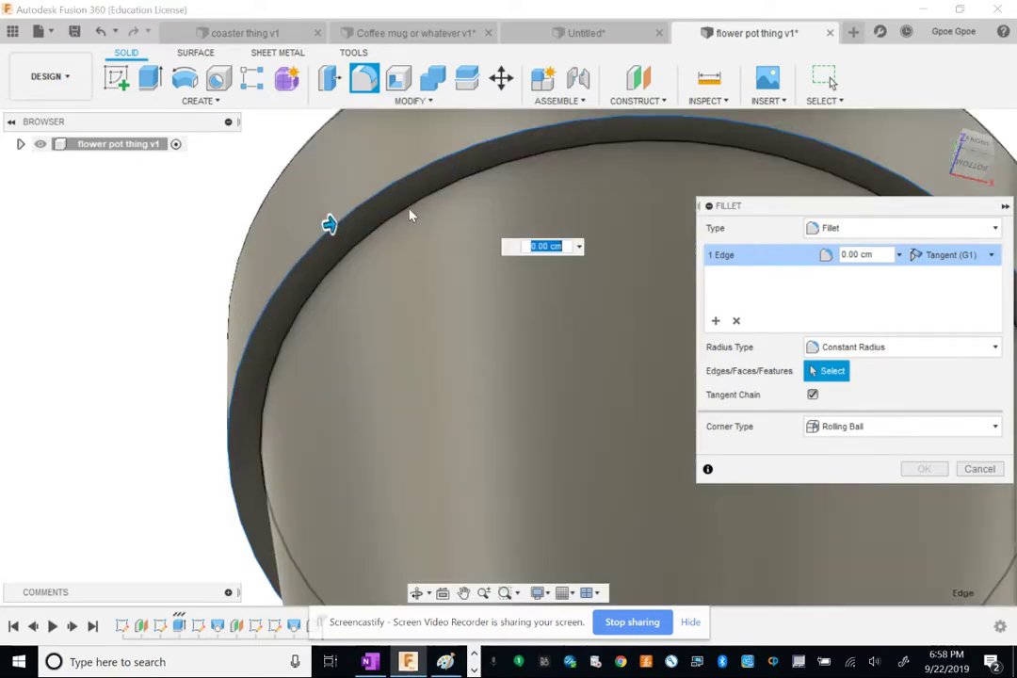
left_click(409, 216)
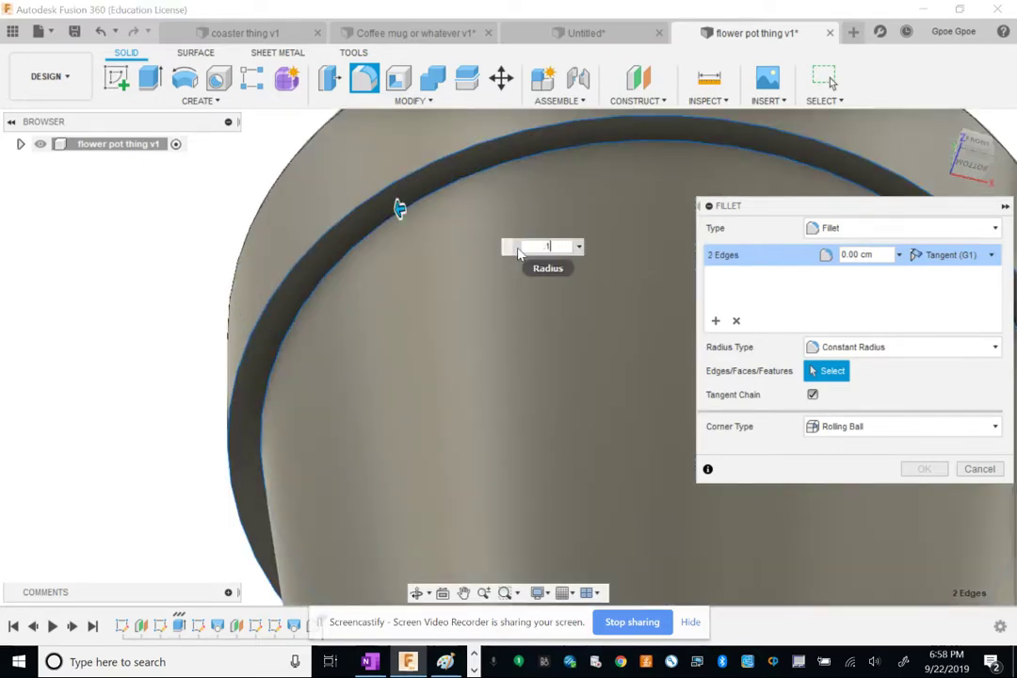
key("Return")
scroll(603, 318, "down", 10)
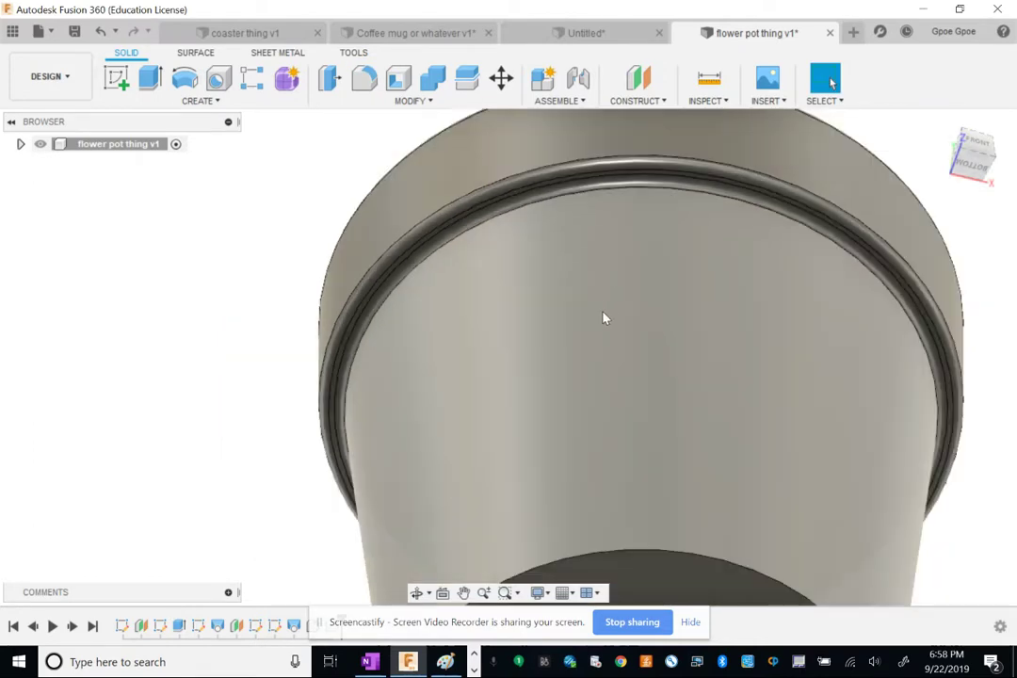
Step: Fillet the outer bottom edge of the pot's base with a 0.4 cm radius
middle_click_drag(685, 327, 773, 263, "shift")
key("f")
left_click(674, 353)
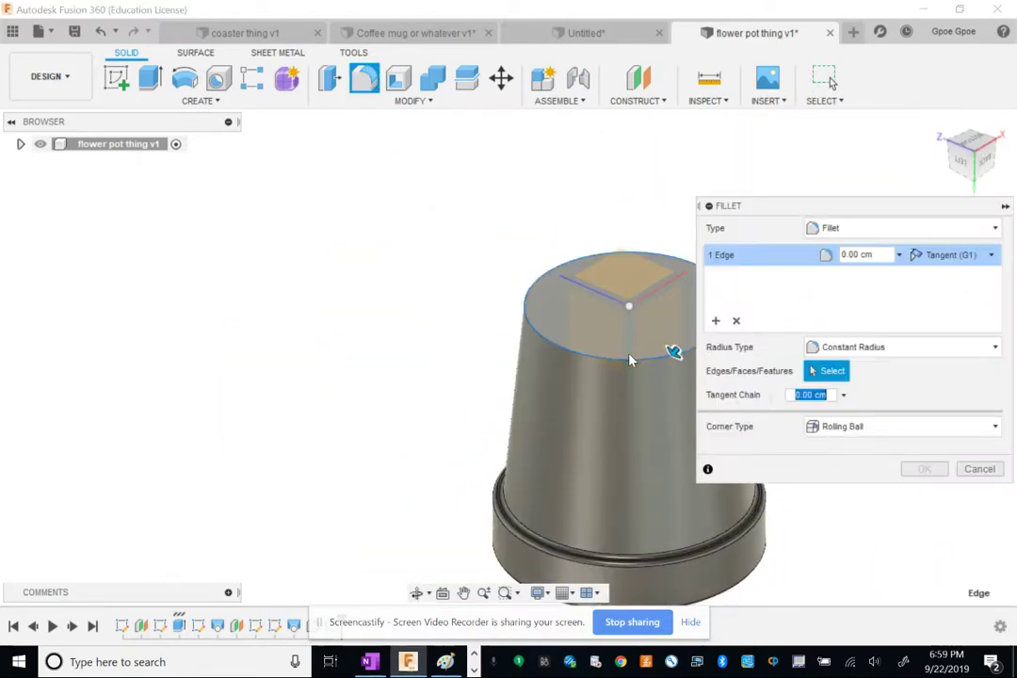
type("0.1")
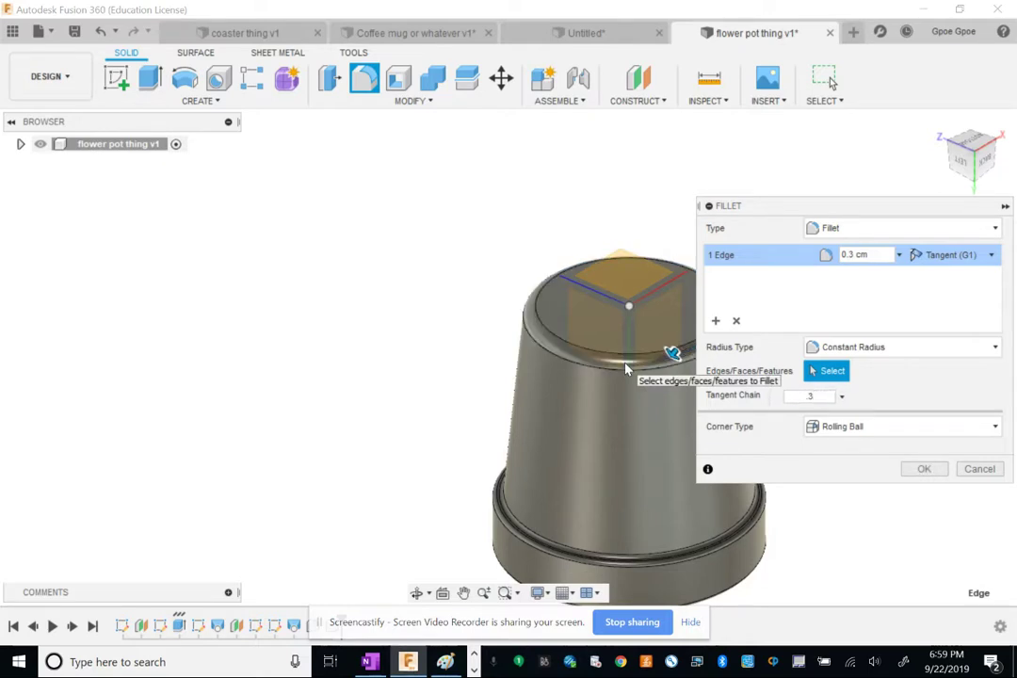
key("BackSpace")
type("4")
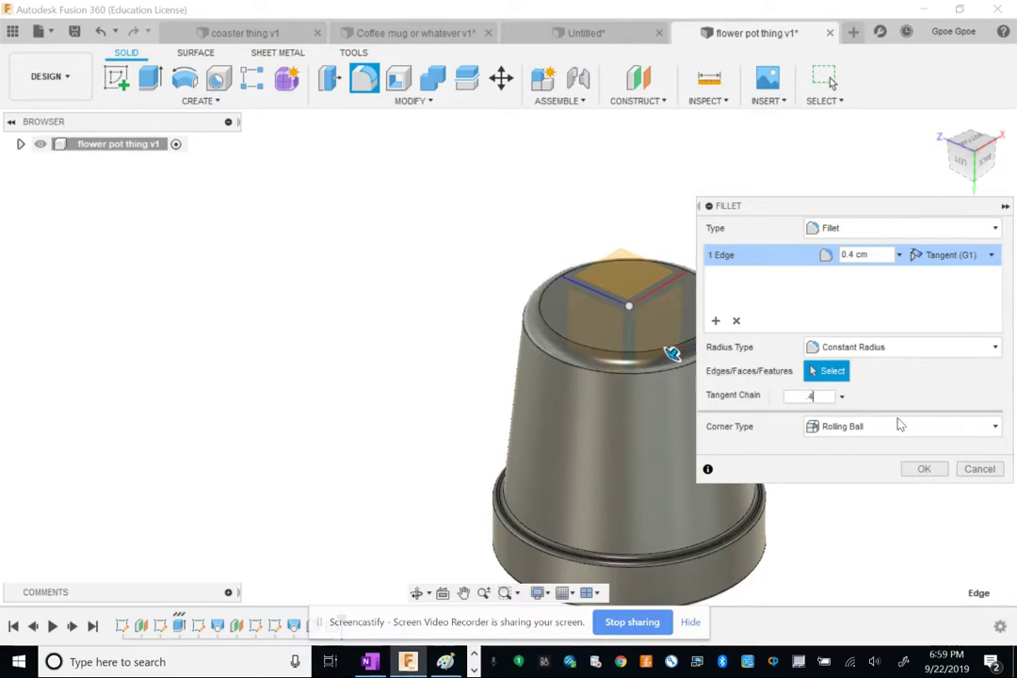
left_click(923, 469)
Step: Fillet the inside edge where the cavity's wall meets its floor with a 0.3 cm radius
middle_click_drag(837, 411, 603, 375, "shift")
scroll(561, 462, "down", 3)
scroll(561, 461, "up", 5)
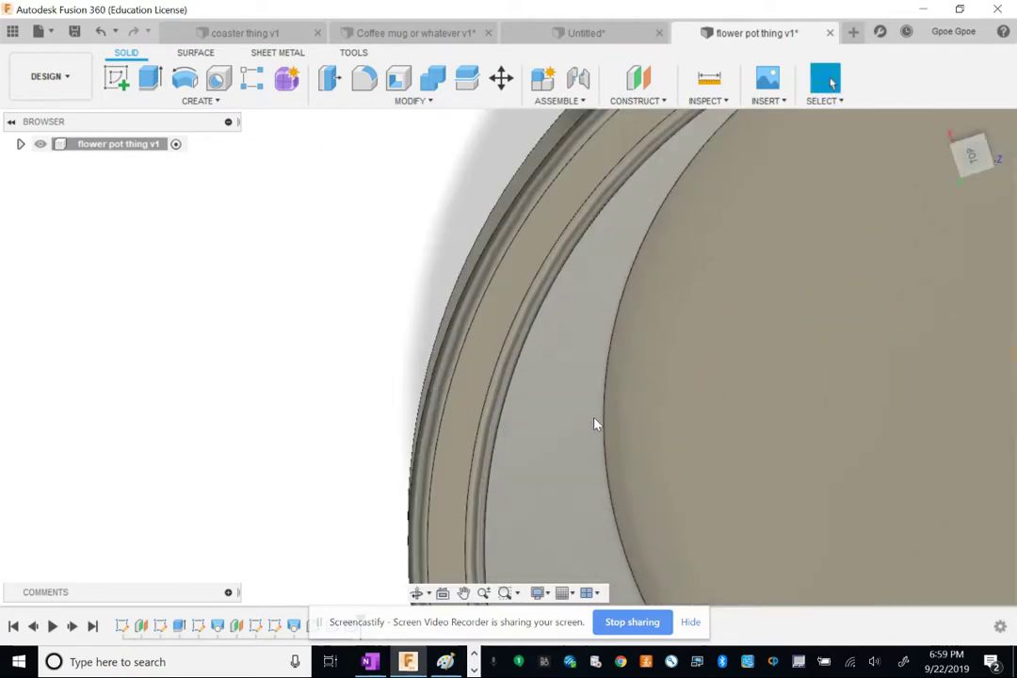
key("f")
left_click(608, 427)
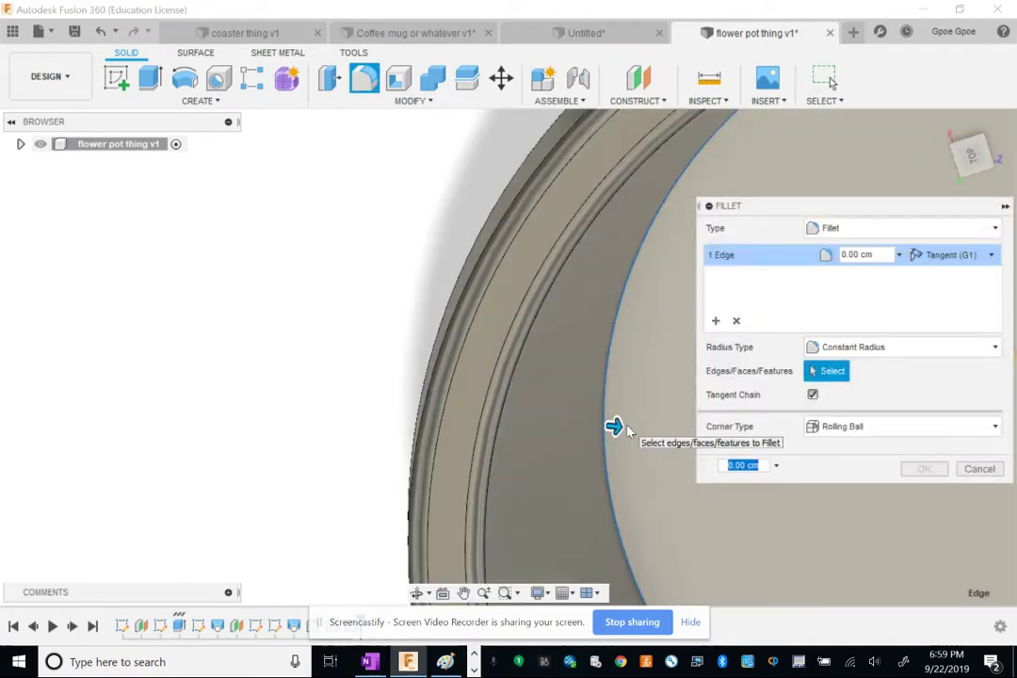
type("3")
key("Return")
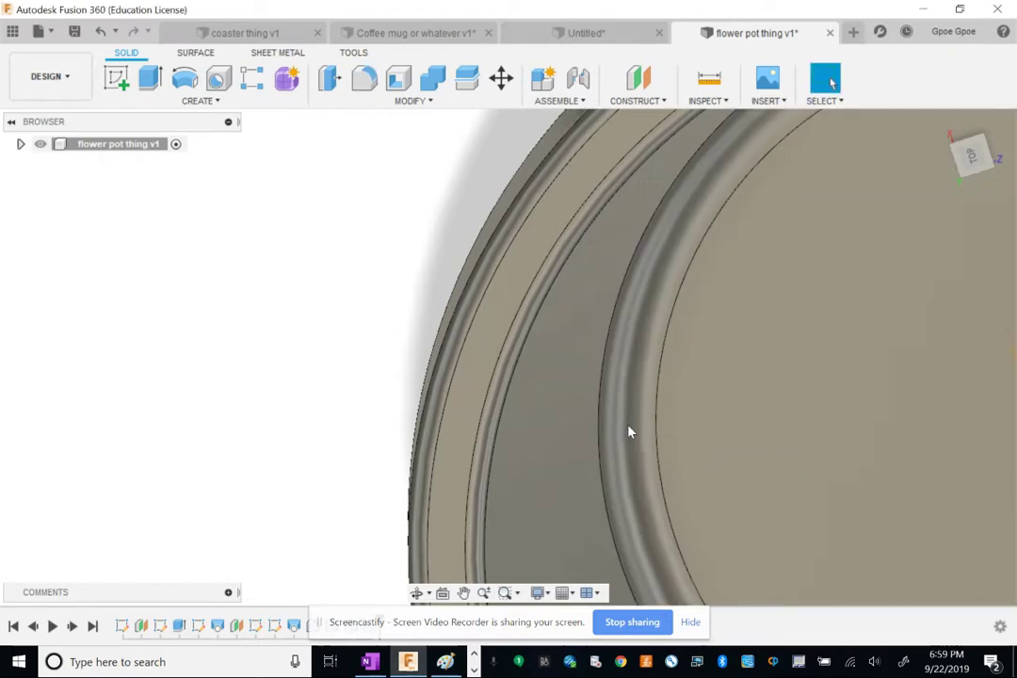
Step: Apply the Paint - Enamel Glossy (Green) appearance from the Fusion 360 library's glossy paints to the whole flower pot
scroll(526, 390, "down", 6)
middle_click_drag(526, 389, 633, 253, "shift")
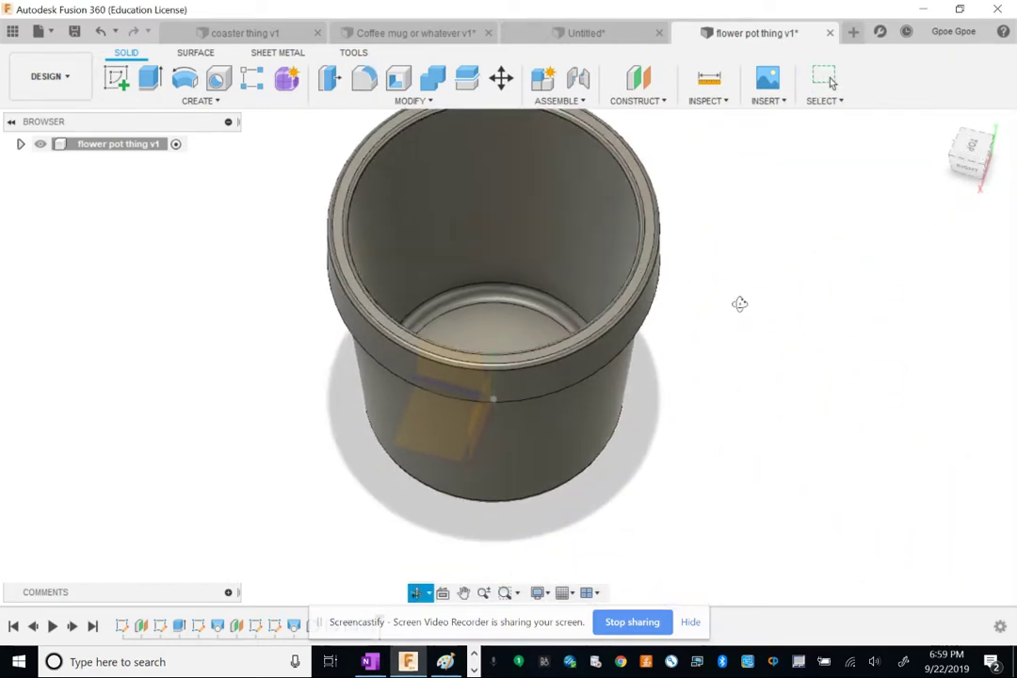
left_click_drag(739, 303, 717, 254)
key("Escape")
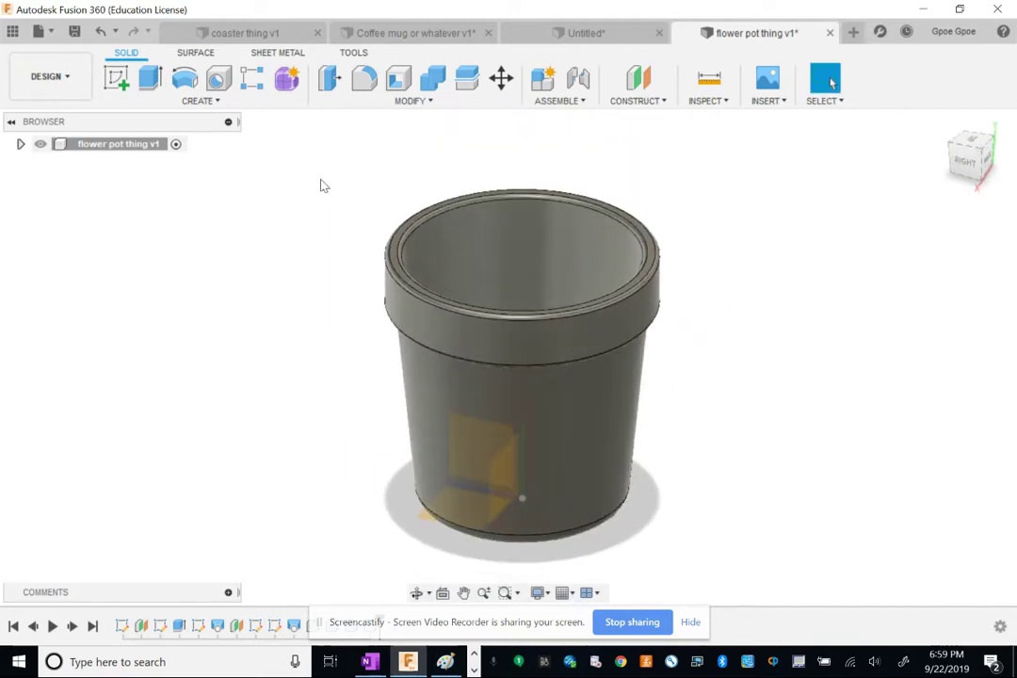
left_click_drag(321, 184, 828, 629)
right_click(591, 430)
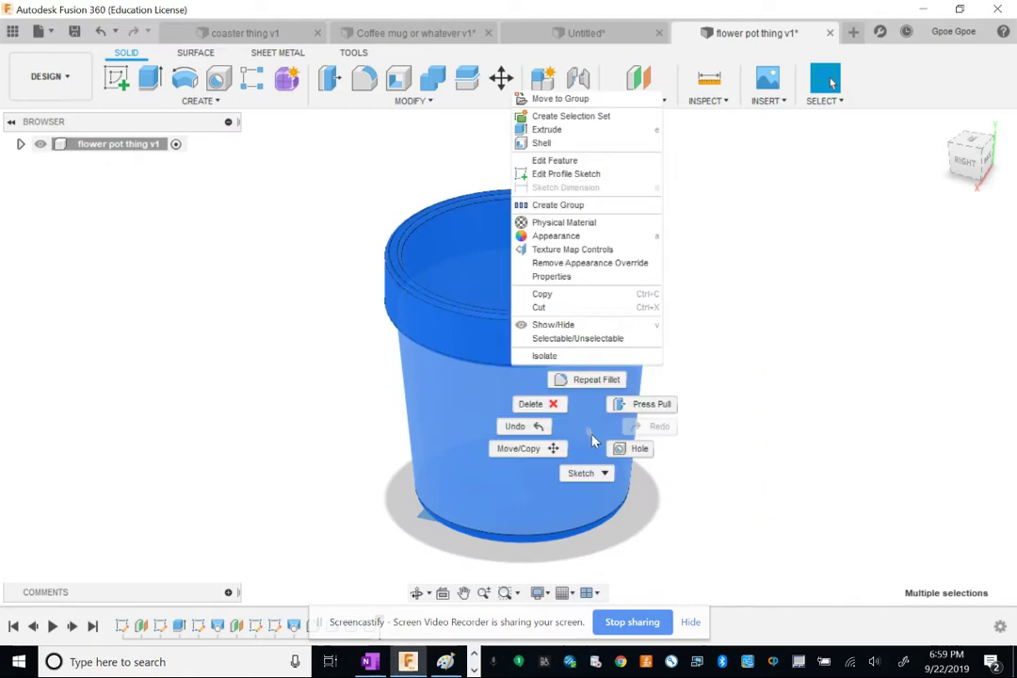
left_click(558, 239)
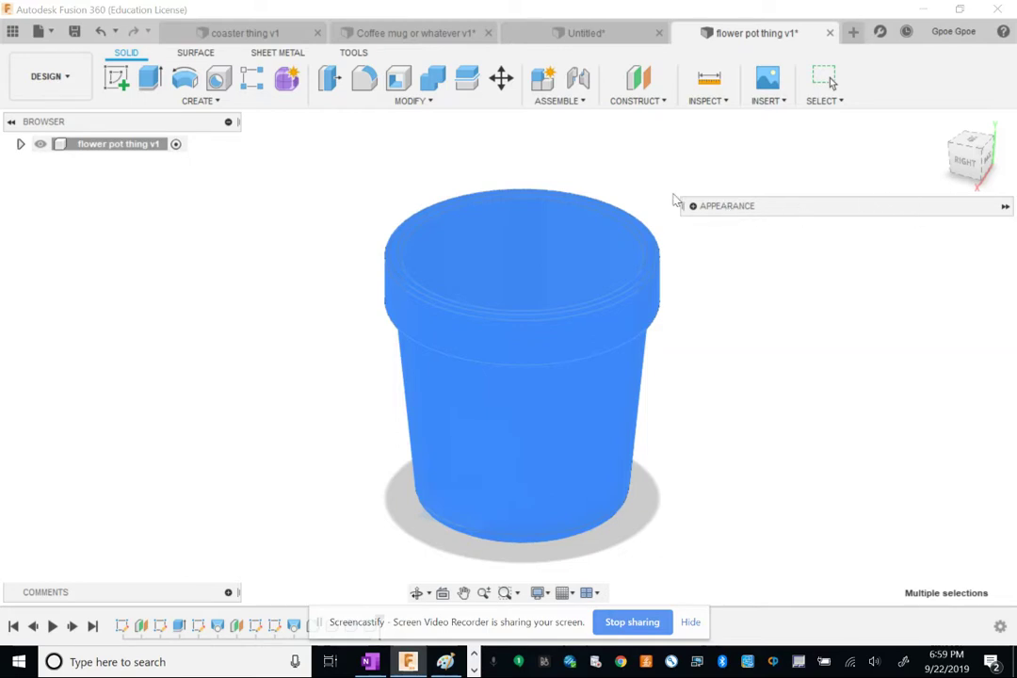
scroll(810, 401, "down", 5)
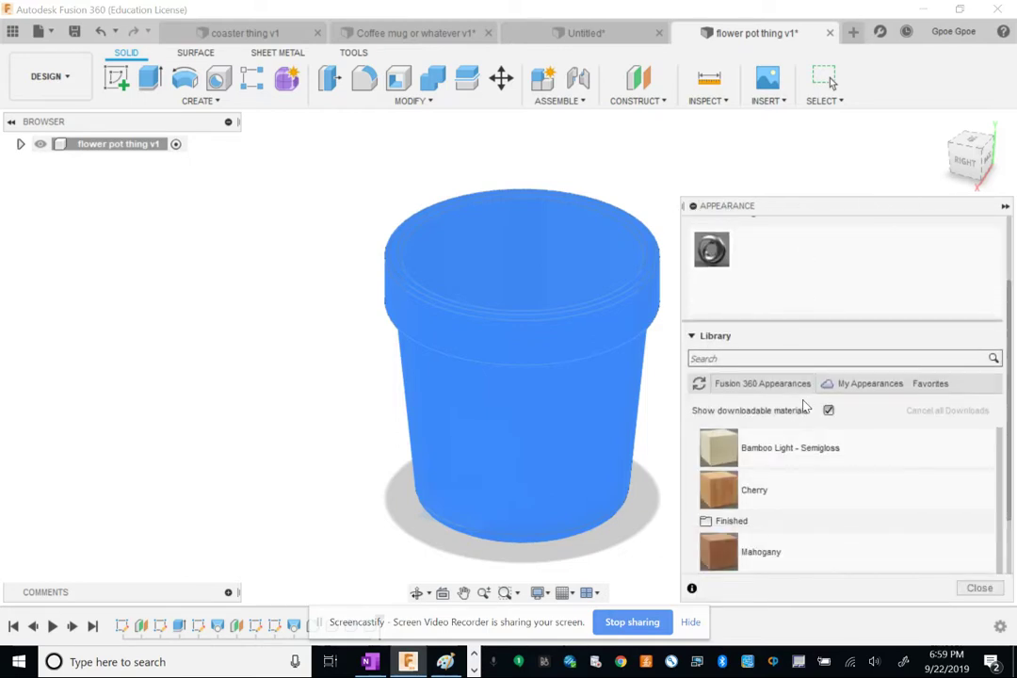
scroll(798, 400, "down", 4)
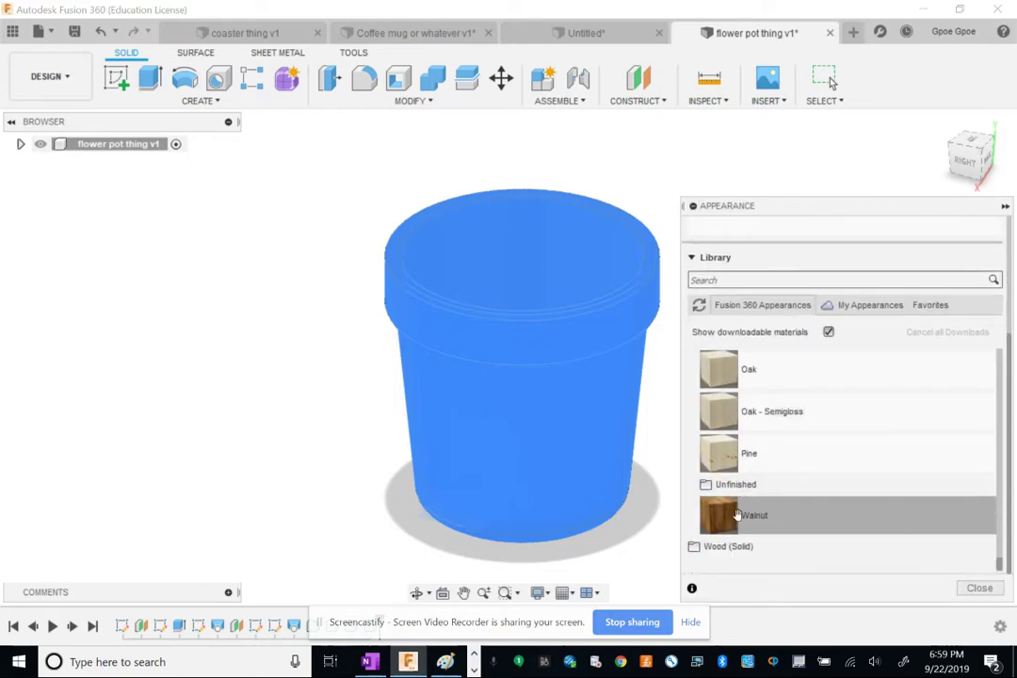
scroll(715, 470, "up", 10)
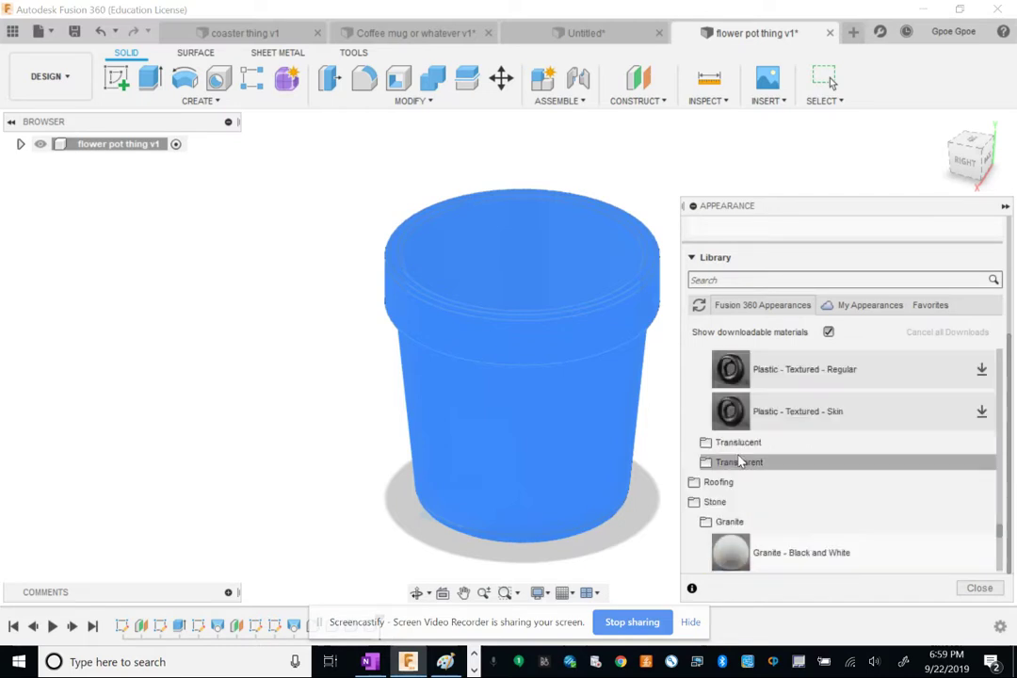
scroll(723, 461, "up", 8)
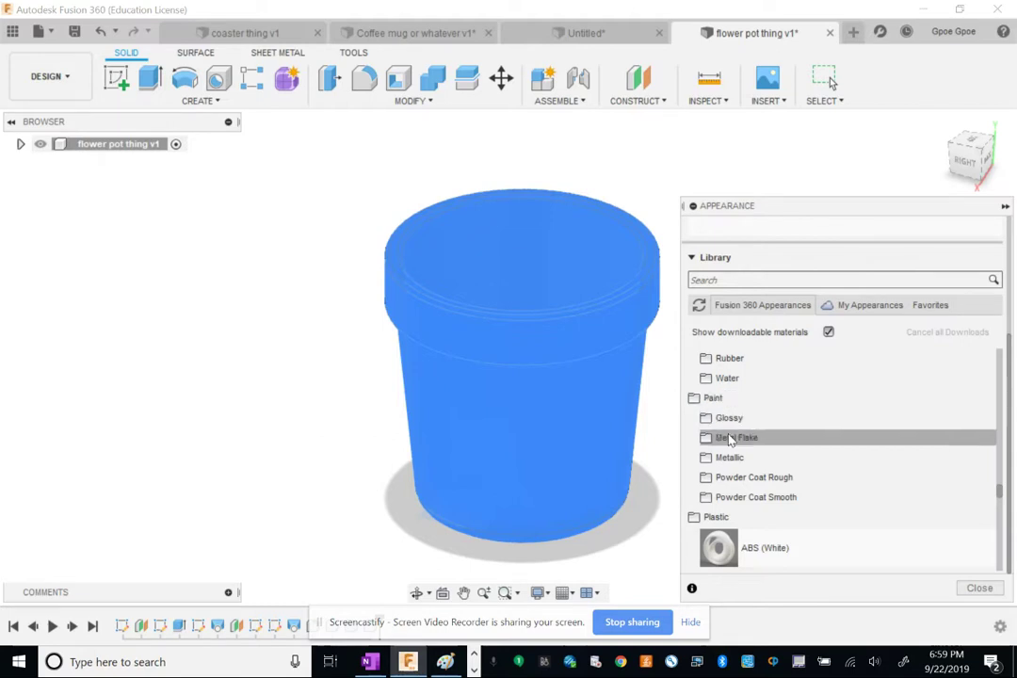
left_click(725, 418)
scroll(754, 457, "down", 1)
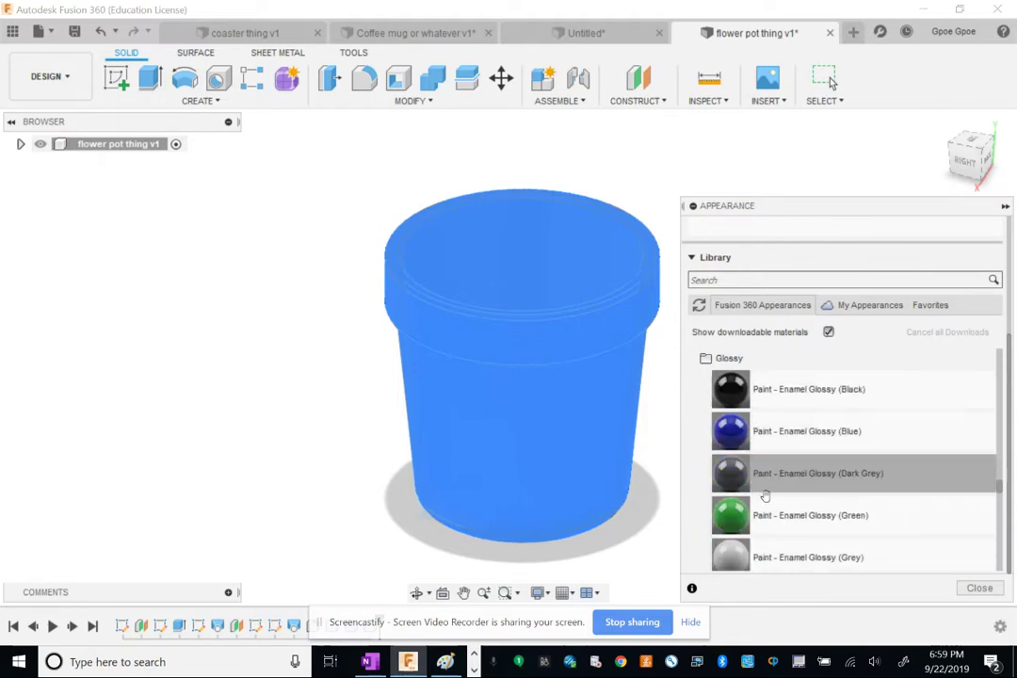
mouse_move(762, 514)
left_mouse_down()
mouse_move(554, 417)
mouse_move(578, 379)
left_mouse_up()
left_click(978, 588)
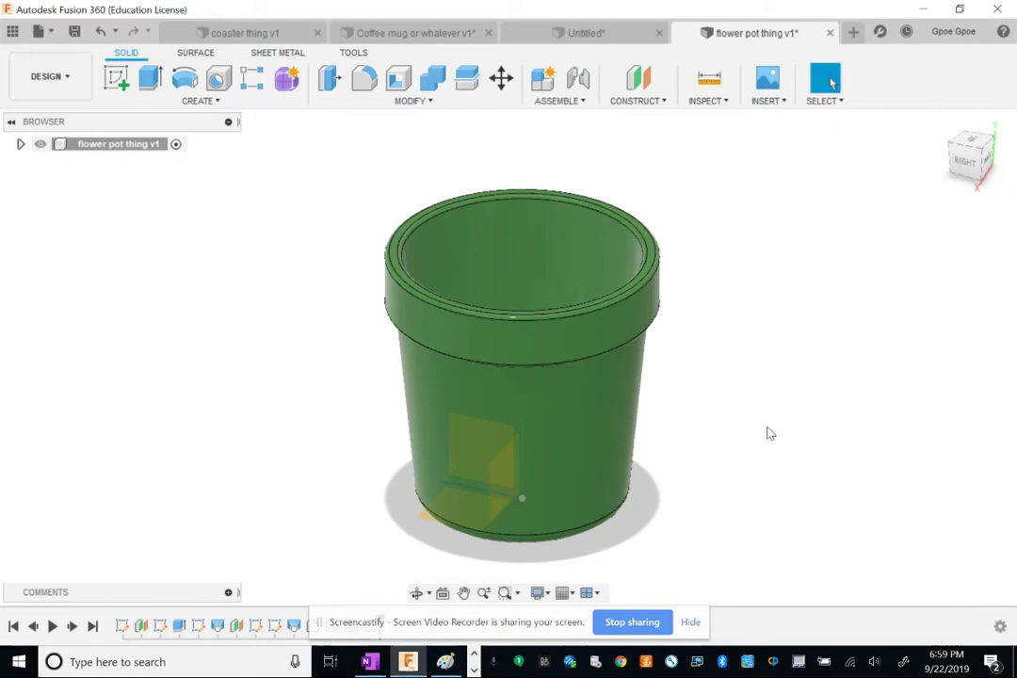
middle_click_drag(678, 325, 471, 260)
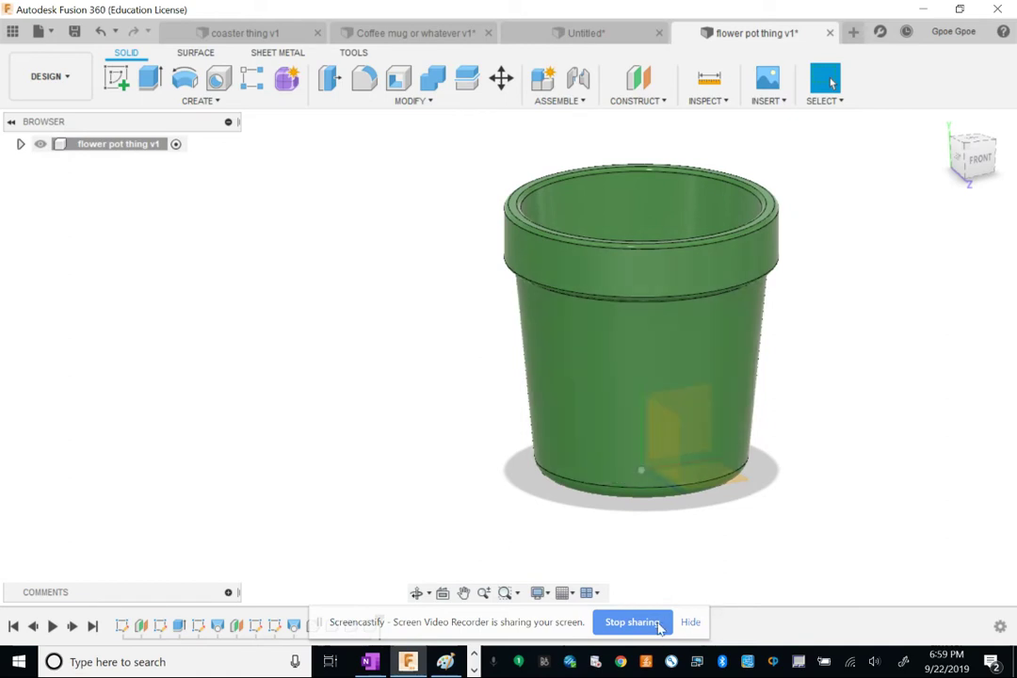